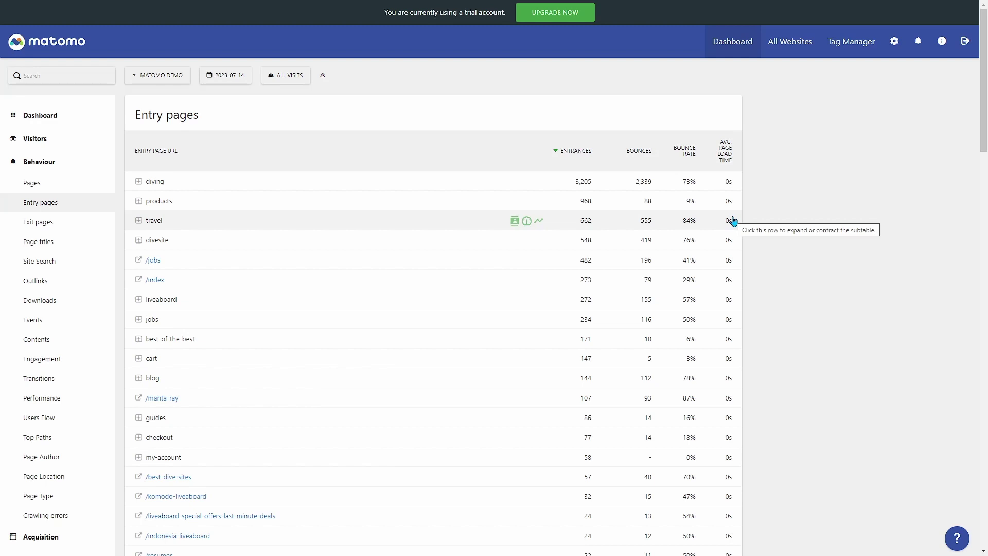
- Open the Exit pages report under Behaviour, show its help description, and hide it again
click(72, 220)
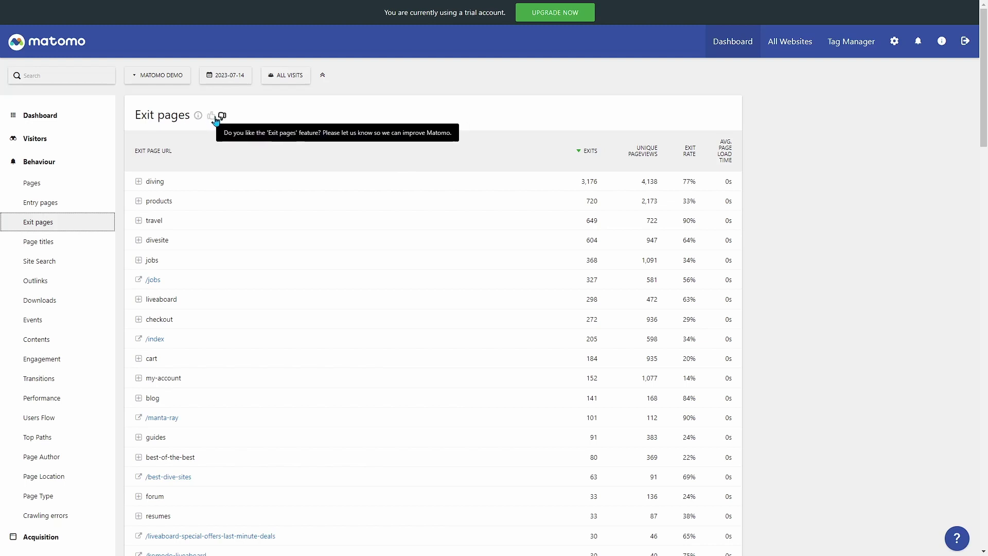
click(199, 118)
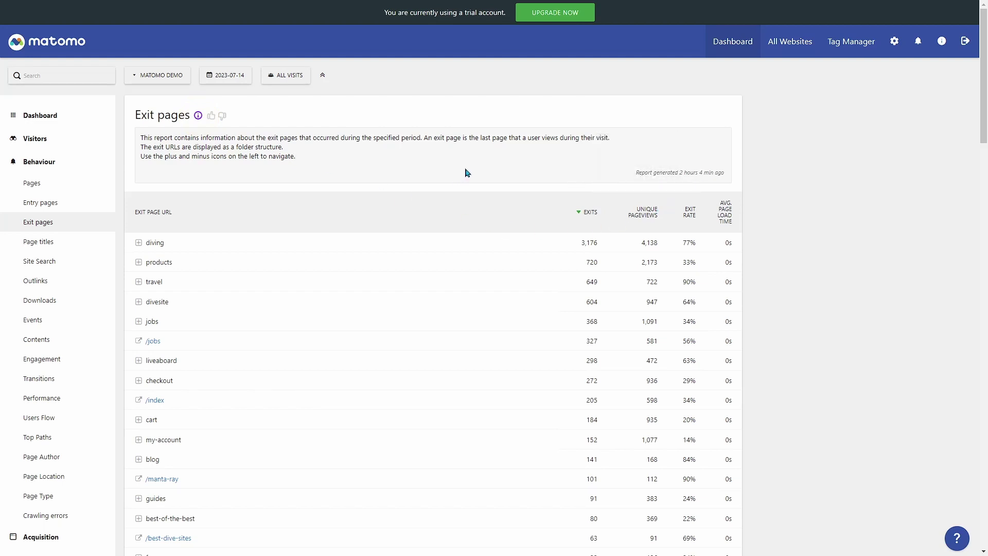
click(199, 115)
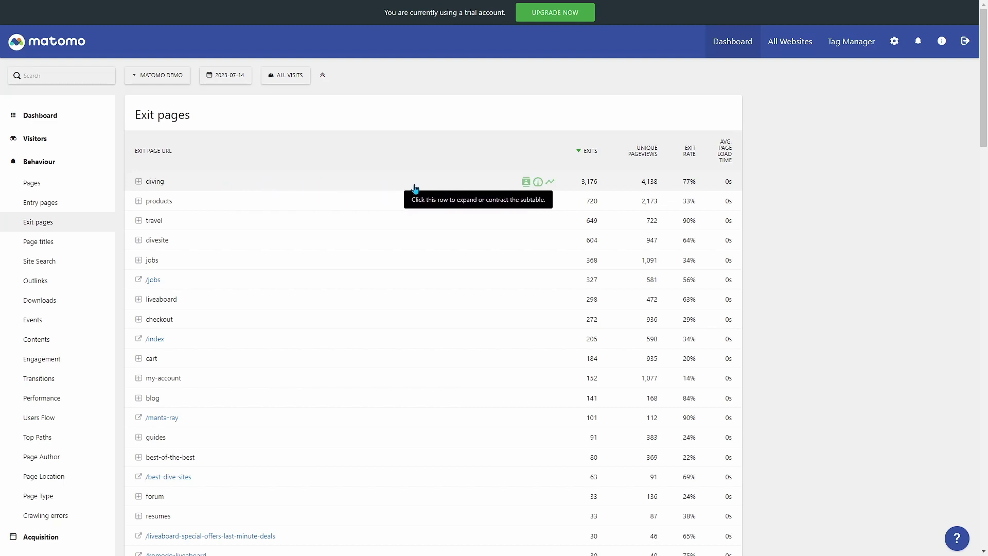
- Expand the diving folder in the Exit pages table to view its individual pages, and collapse it again
mouse_move(584, 198)
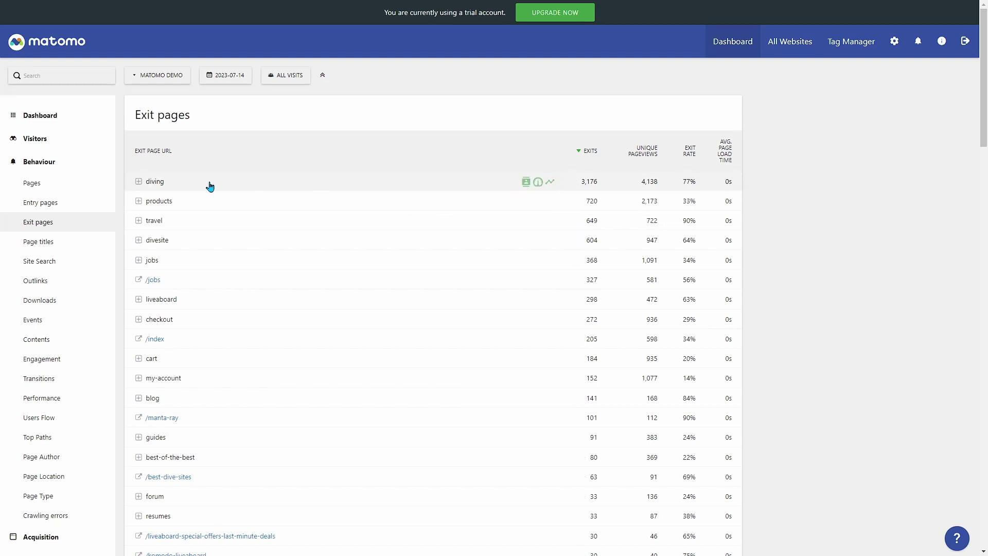
click(139, 182)
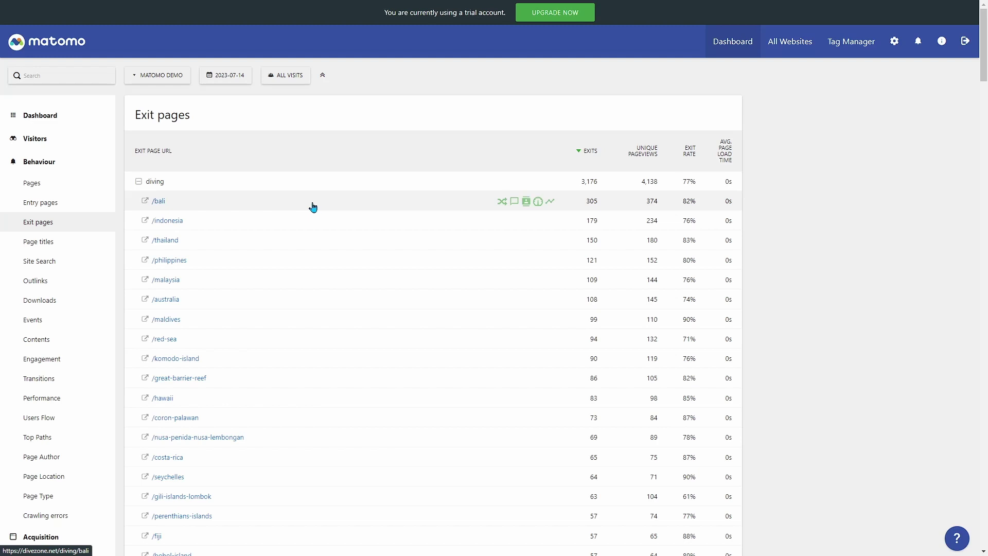
click(140, 183)
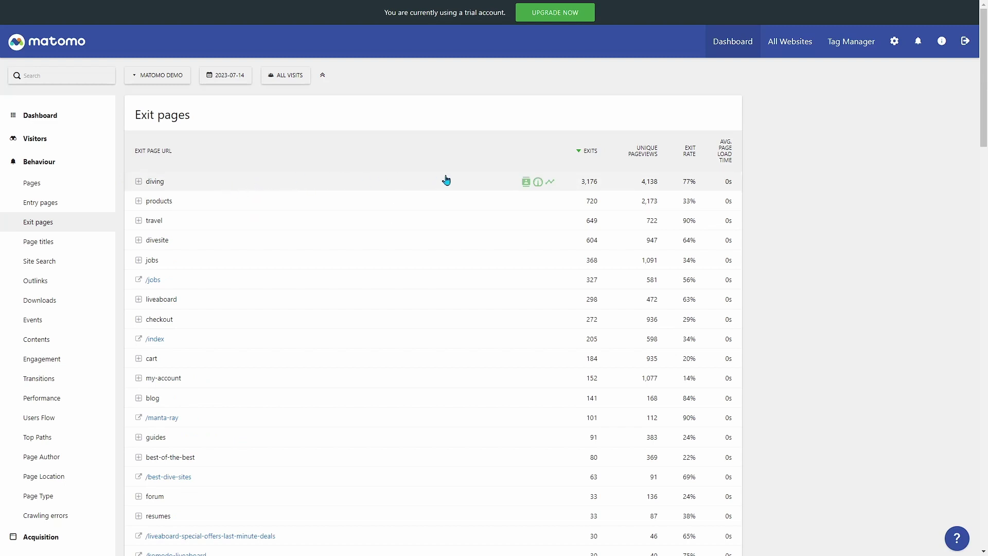
- Review the segmented visits log for the diving exit pages, and close it
click(526, 182)
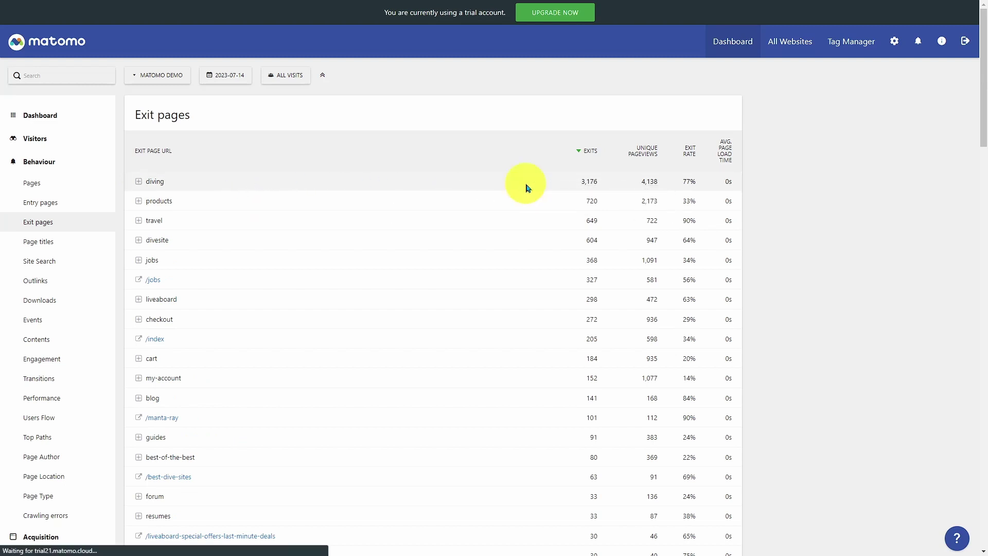
scroll(510, 315, down, 3)
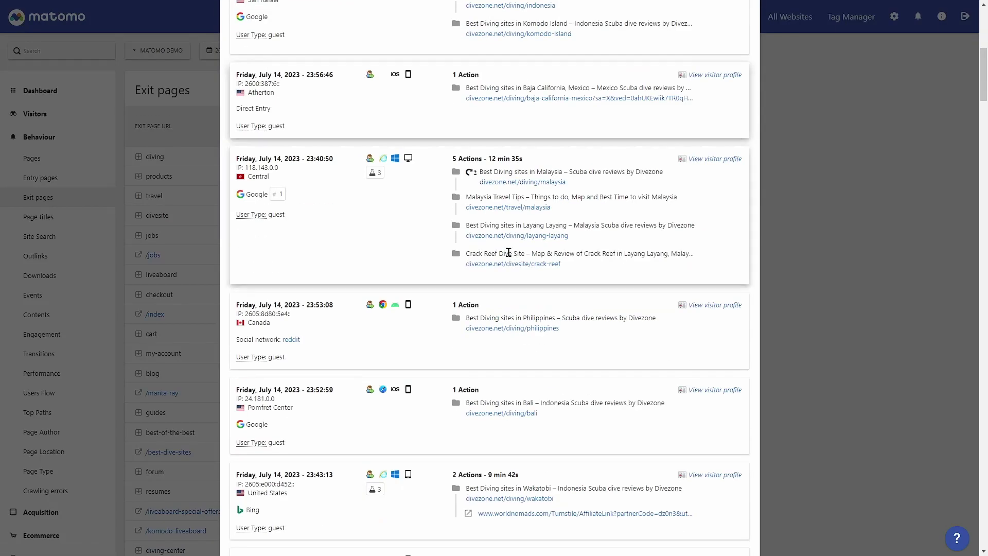
scroll(507, 309, up, 5)
key(Escape)
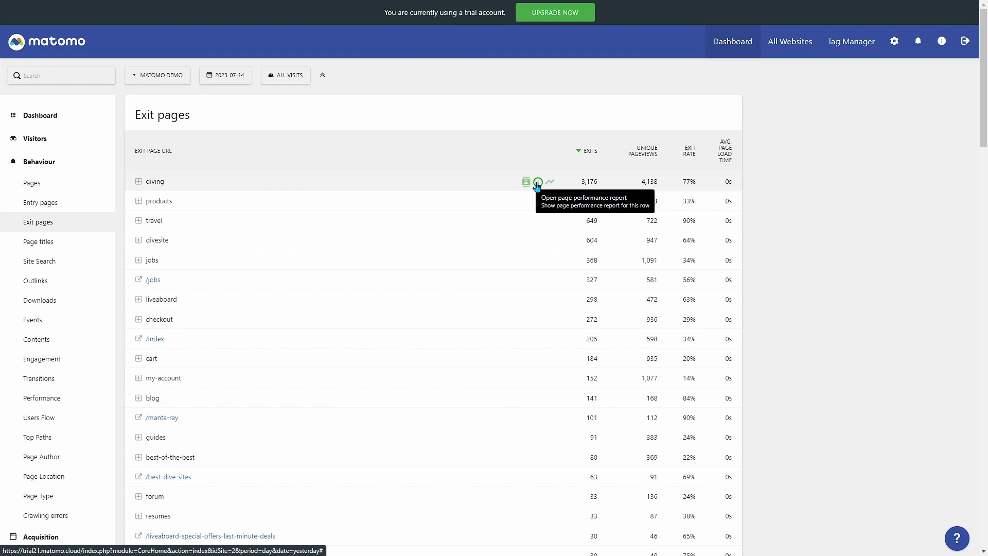
- View the diving row's page performance report, and plot Unique Pageviews in its row evolution
click(538, 183)
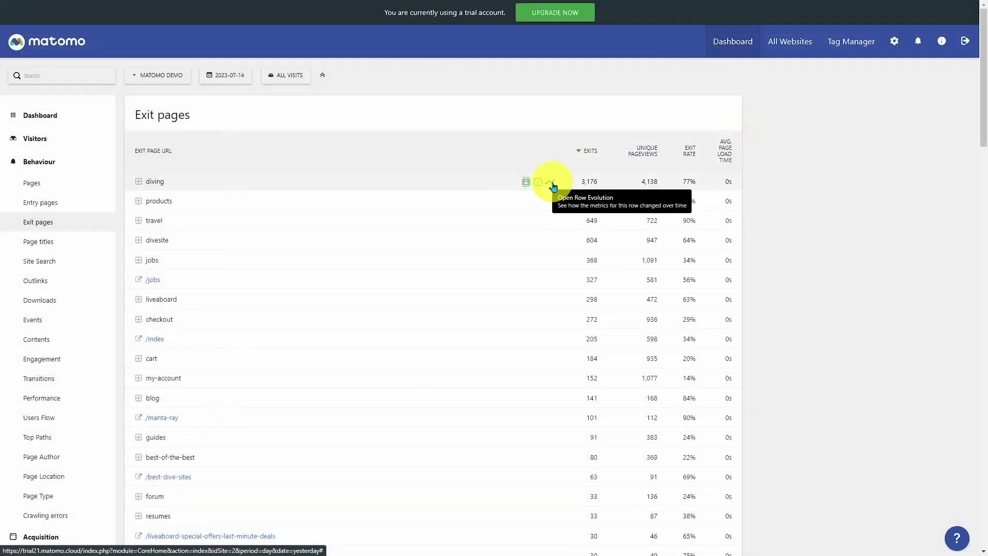
click(553, 183)
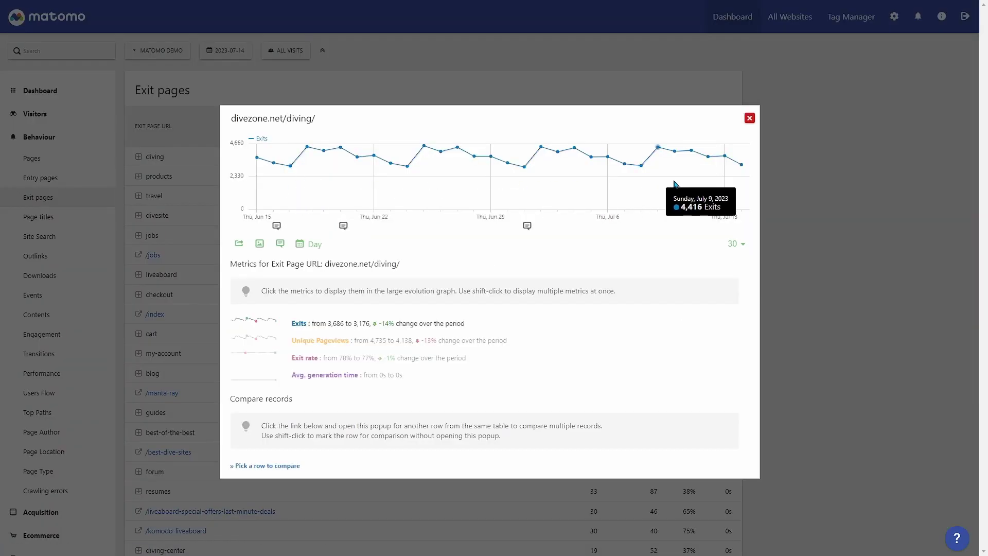
click(305, 343)
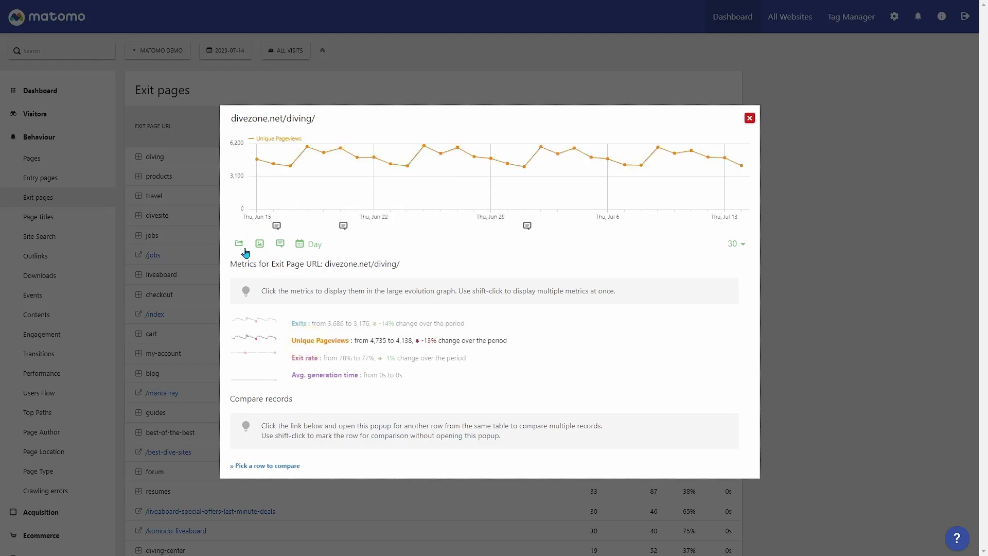
- Compare the evolution of the diving row with the products row, using Exit rate as the metric
click(256, 470)
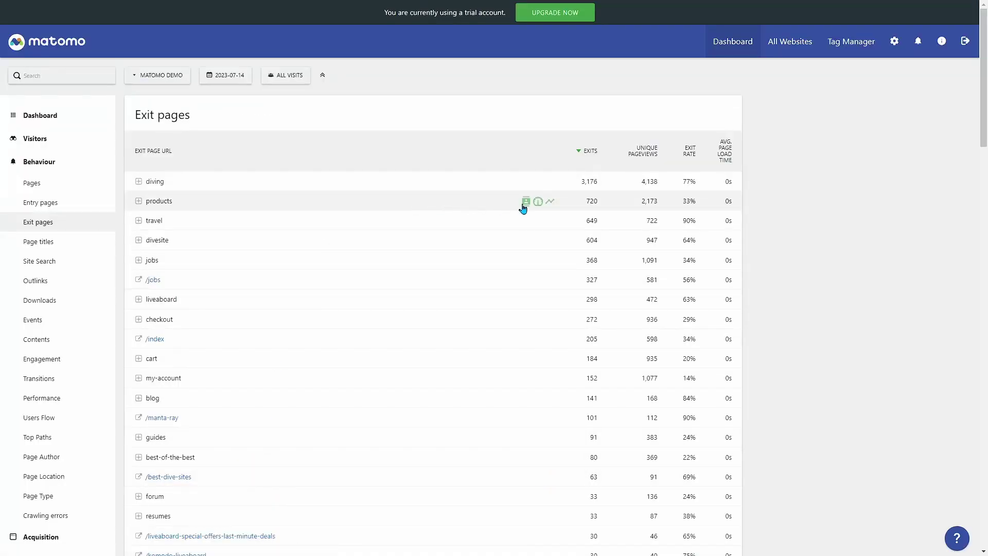
click(550, 201)
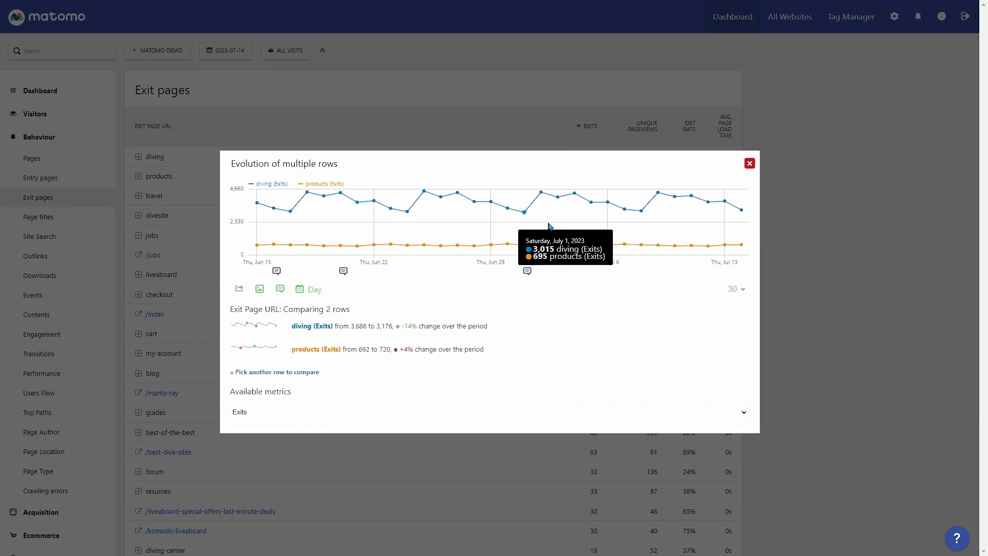
click(745, 415)
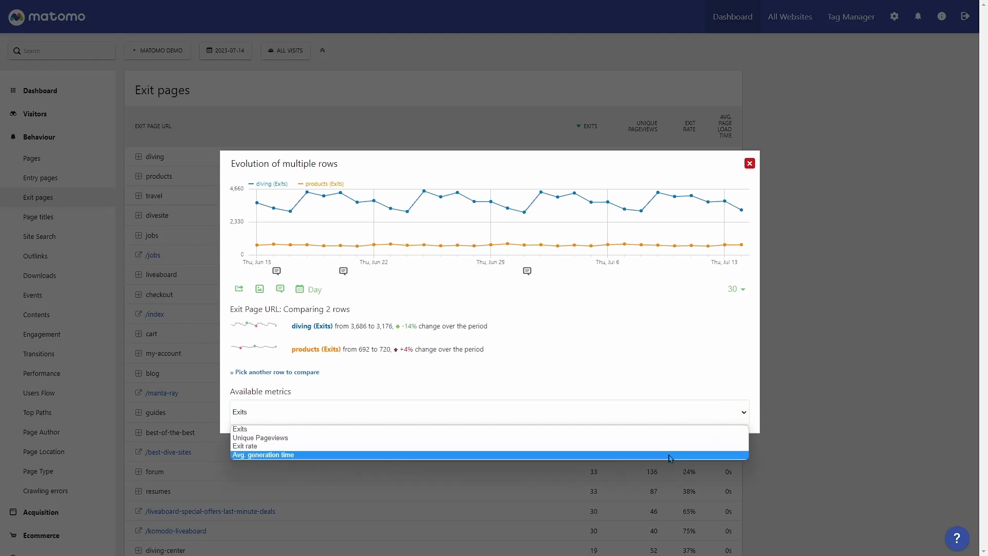
click(672, 447)
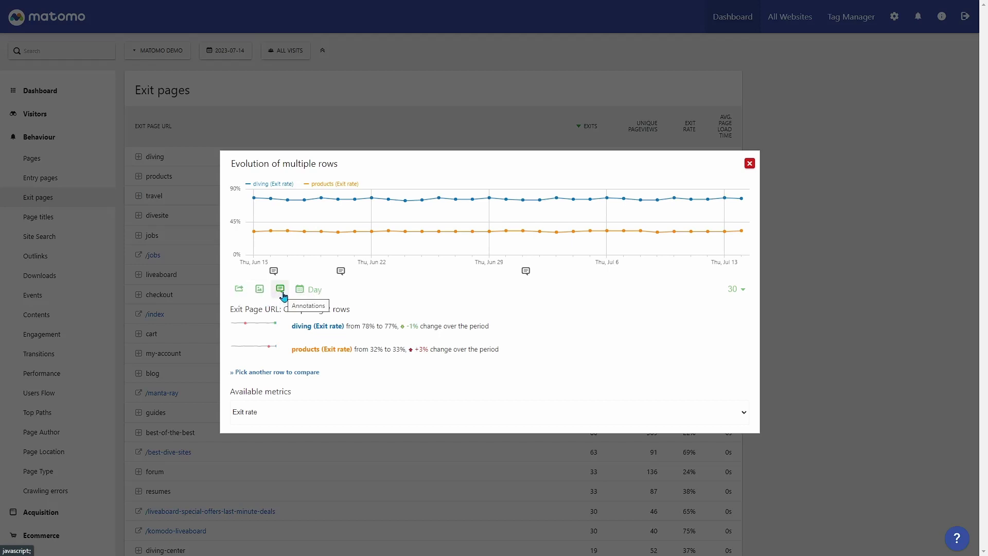
- Check the comparison chart's period and number-of-periods options without changing them, and close the row comparison
click(310, 292)
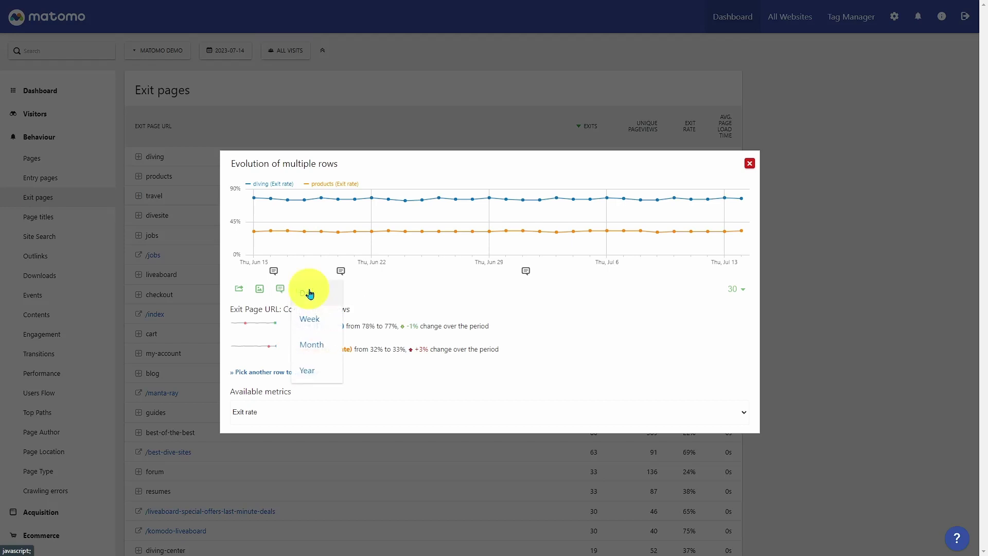
click(708, 304)
click(737, 290)
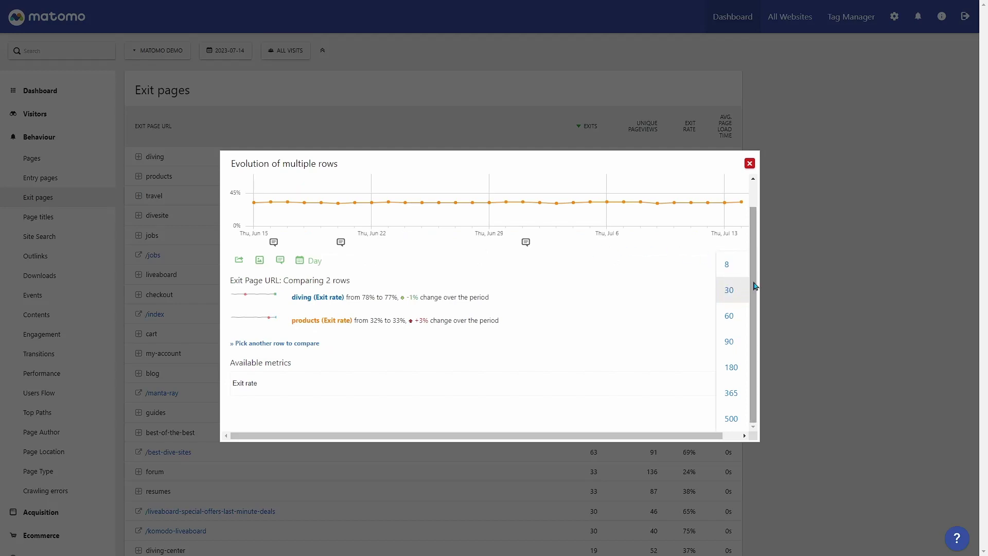
click(758, 275)
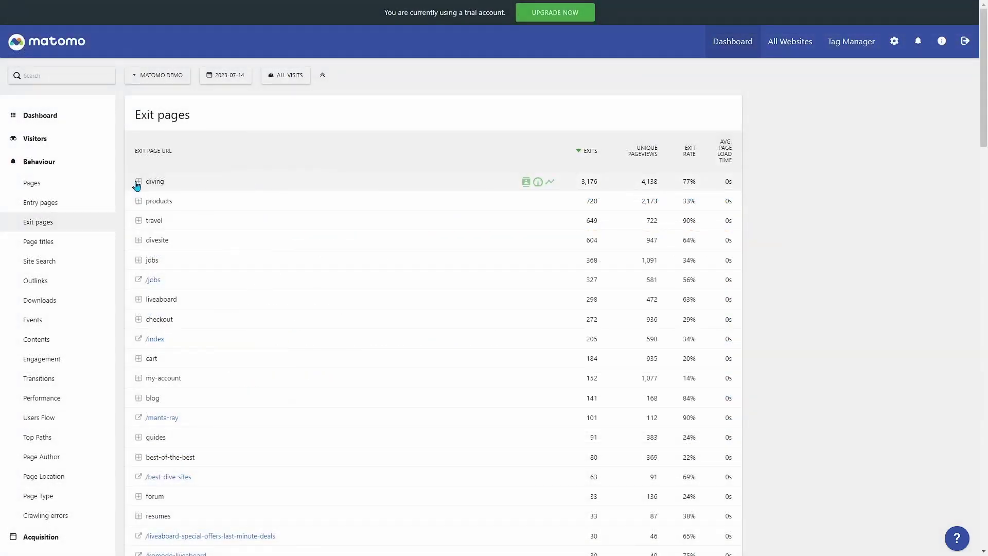
- Expand the diving folder, view the transitions report for the /bali page, and close it
click(138, 182)
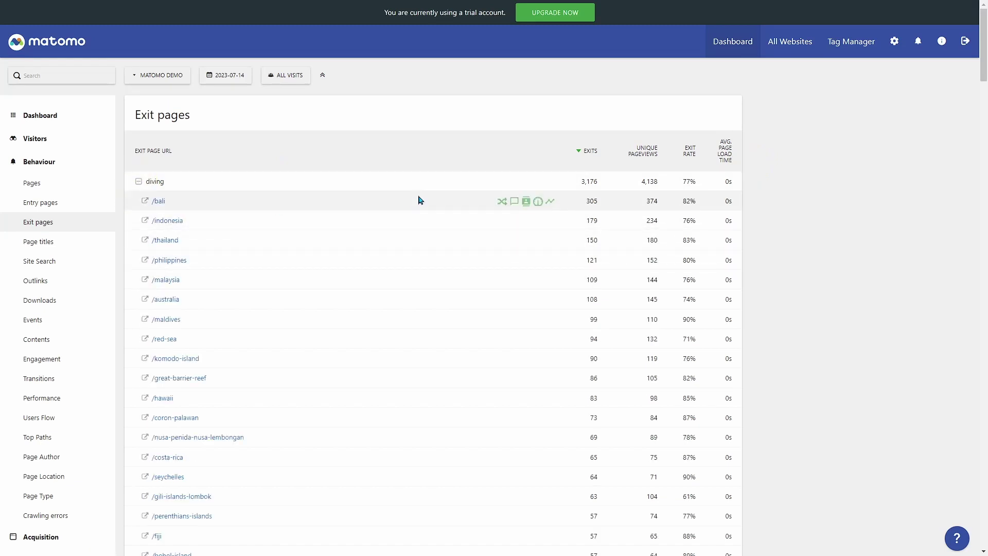
click(500, 202)
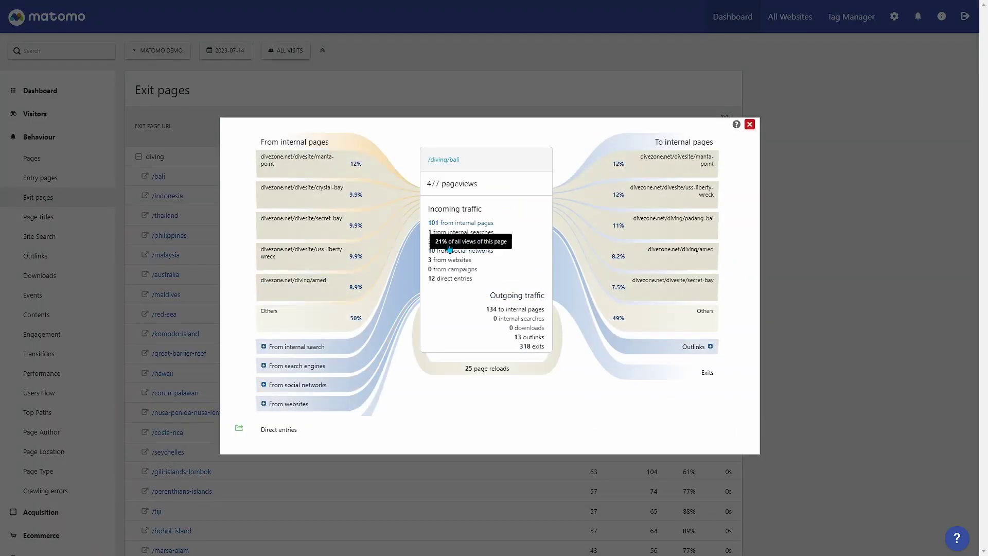
click(770, 143)
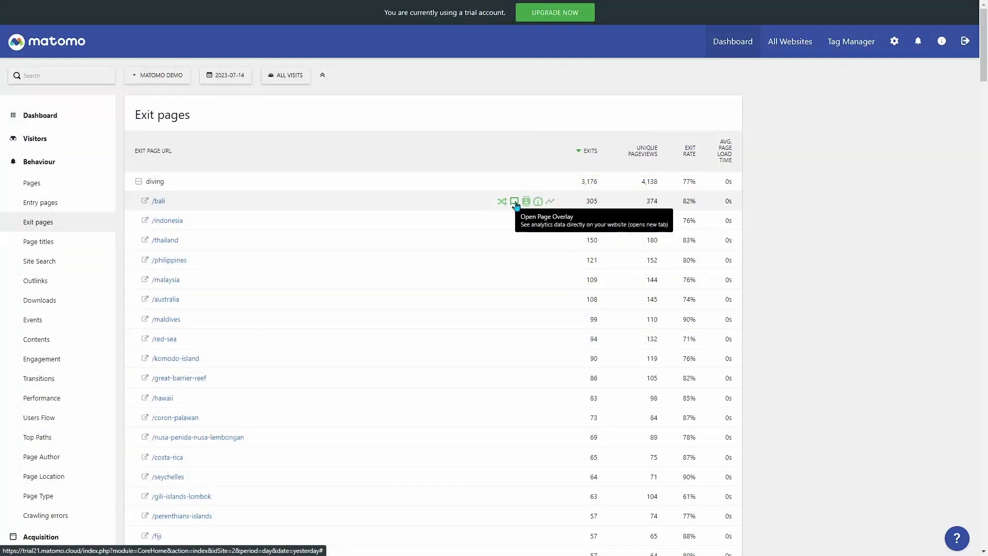
- Open the page overlay for /bali and look through the destination menus on the Divezone site
click(515, 201)
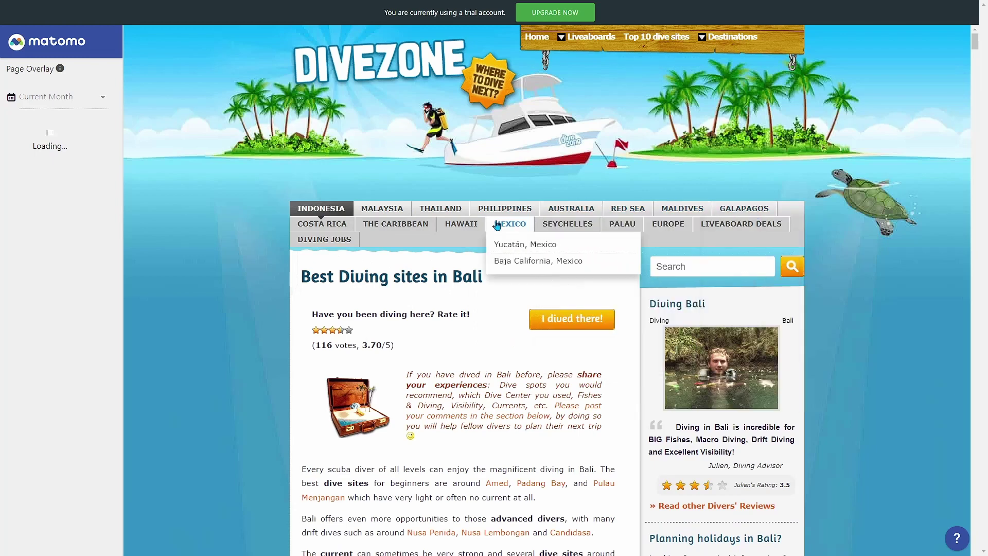
mouse_move(326, 228)
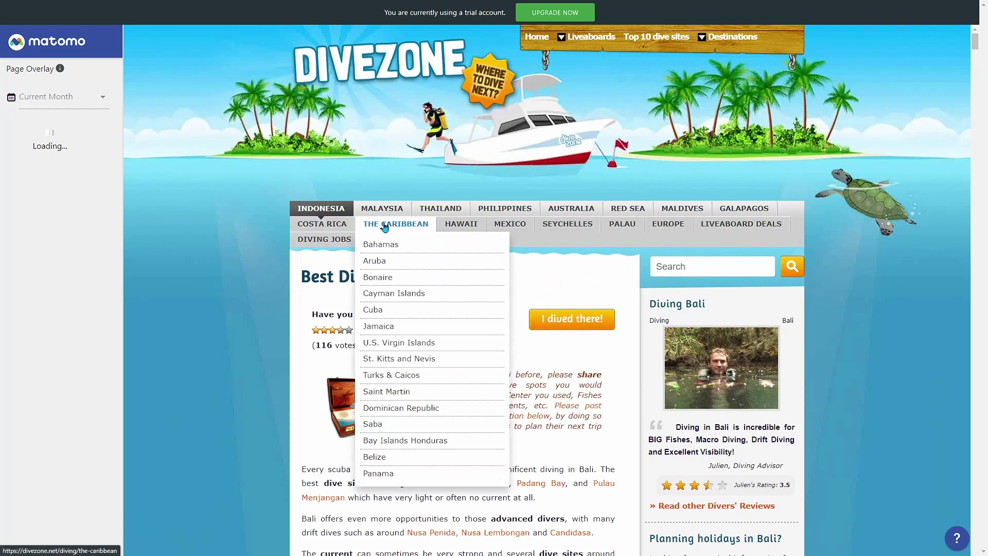
mouse_move(549, 234)
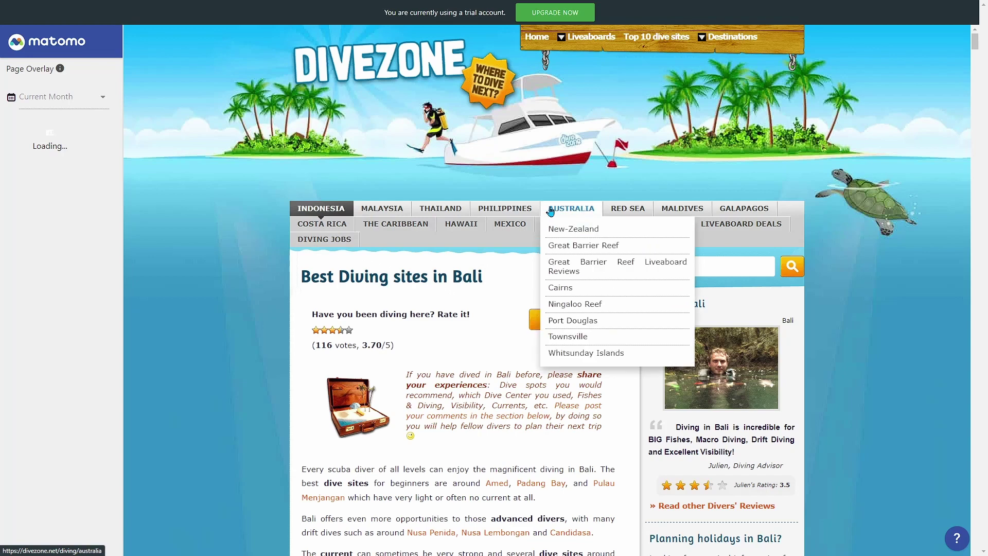
mouse_move(436, 212)
mouse_move(378, 212)
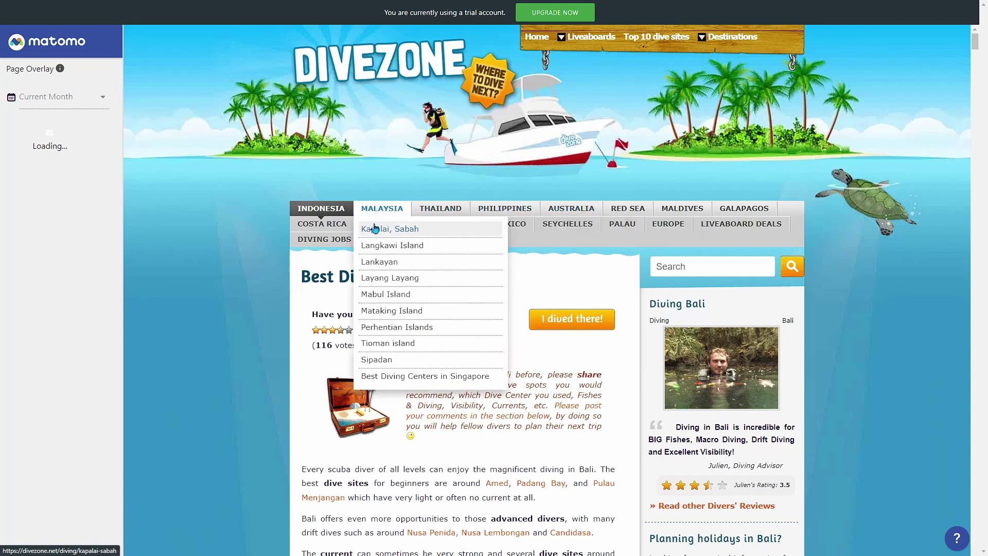
mouse_move(647, 233)
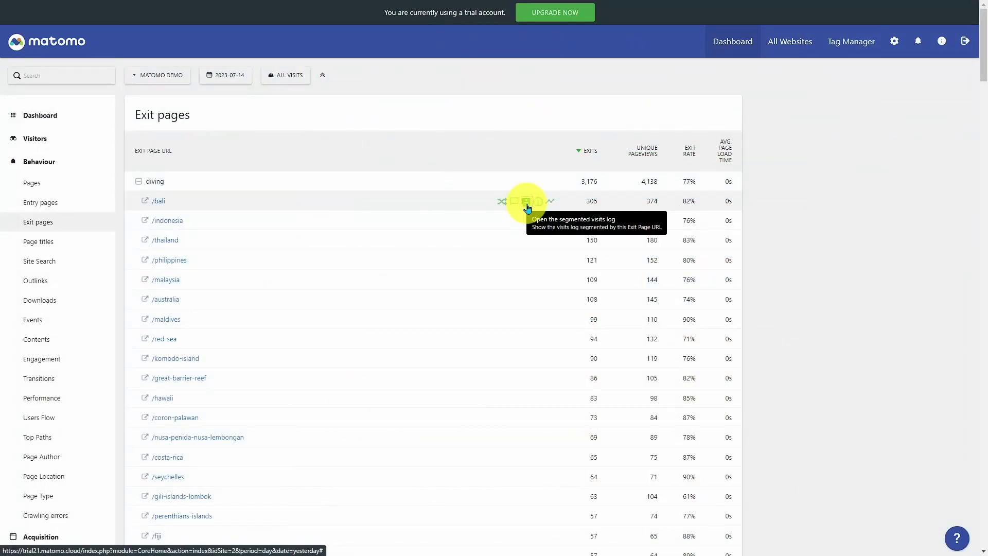
- Review the visits in the segmented visits log for the /bali exit page, and close it
click(526, 204)
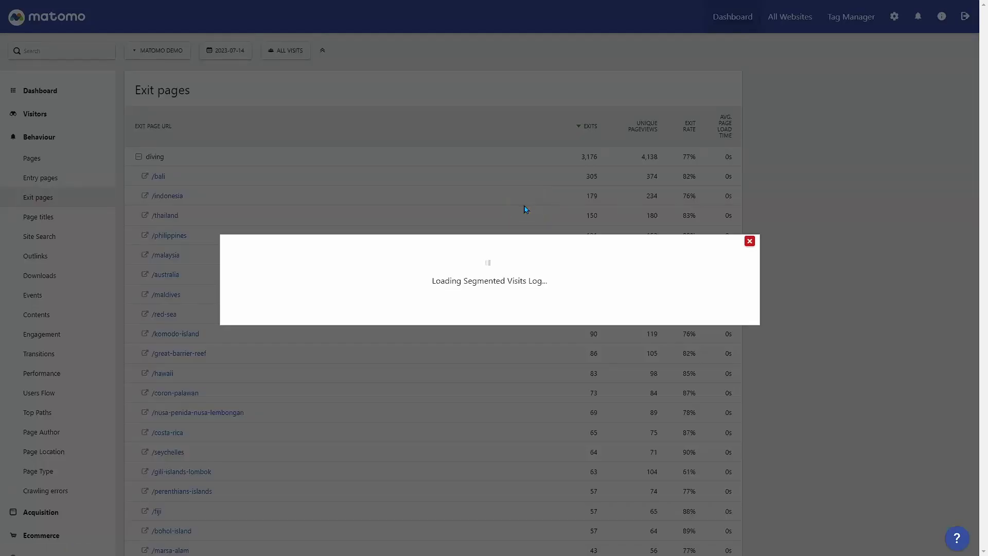
scroll(518, 266, down, 10)
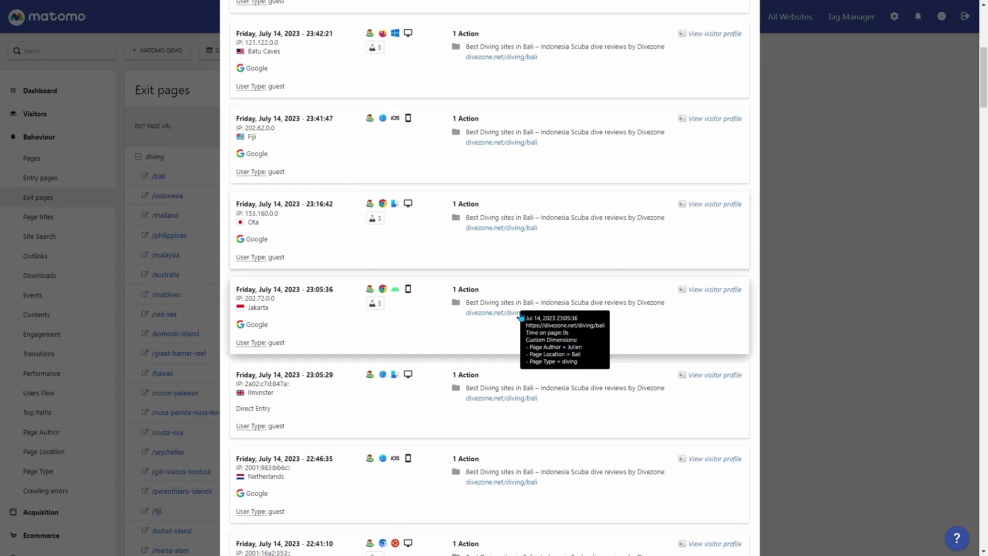
scroll(520, 319, down, 15)
scroll(522, 319, down, 6)
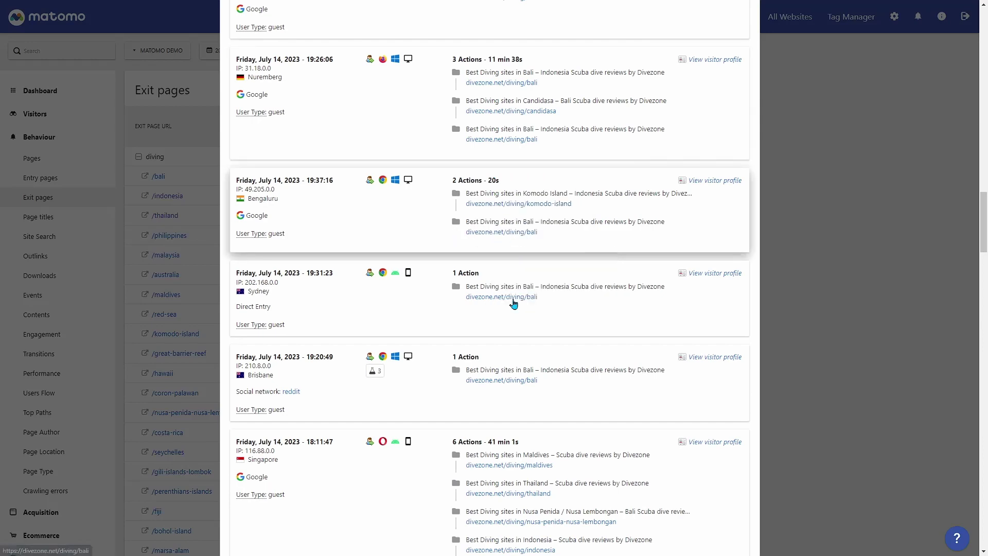
scroll(520, 304, down, 6)
scroll(529, 319, down, 4)
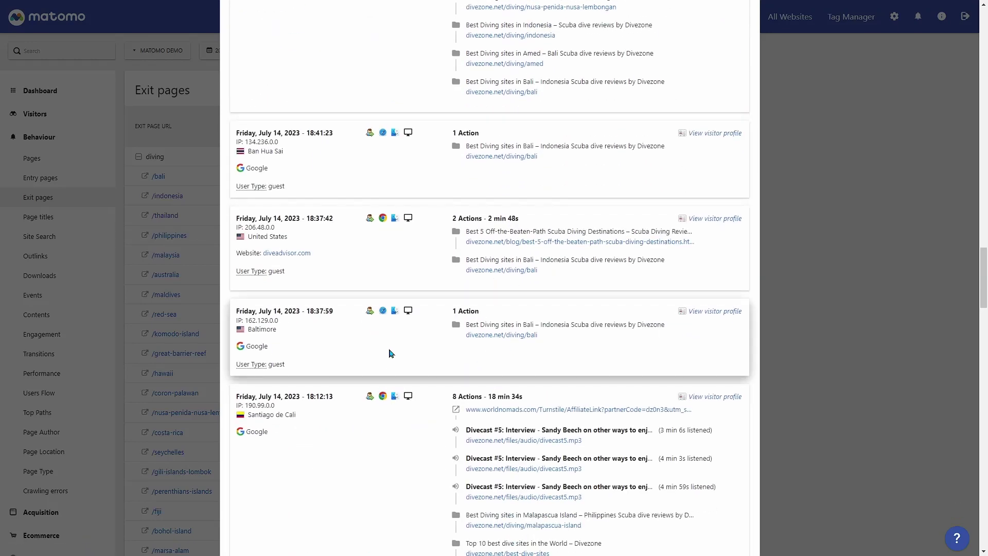
click(843, 207)
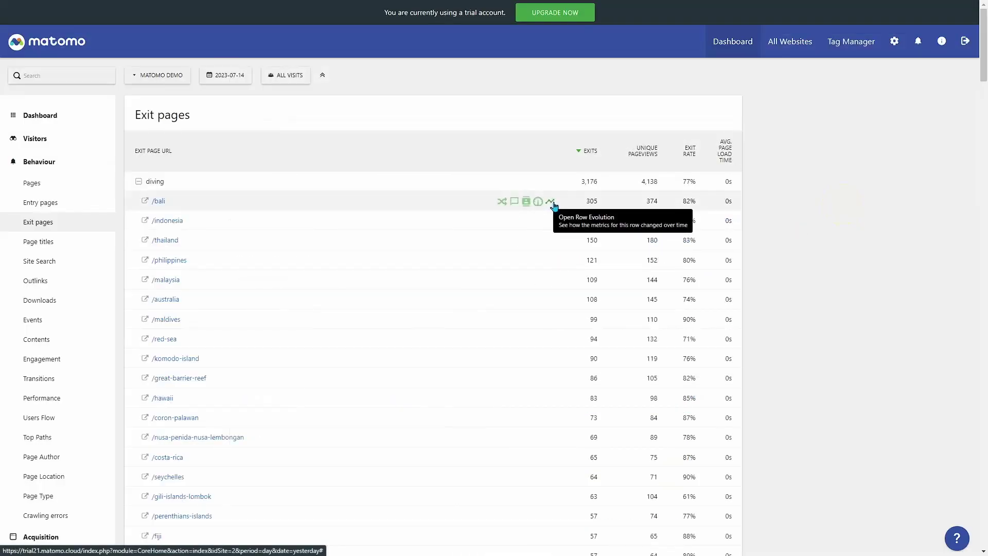
- Open the row evolution for the /bali exit page and check its chart period options without changing them
click(552, 202)
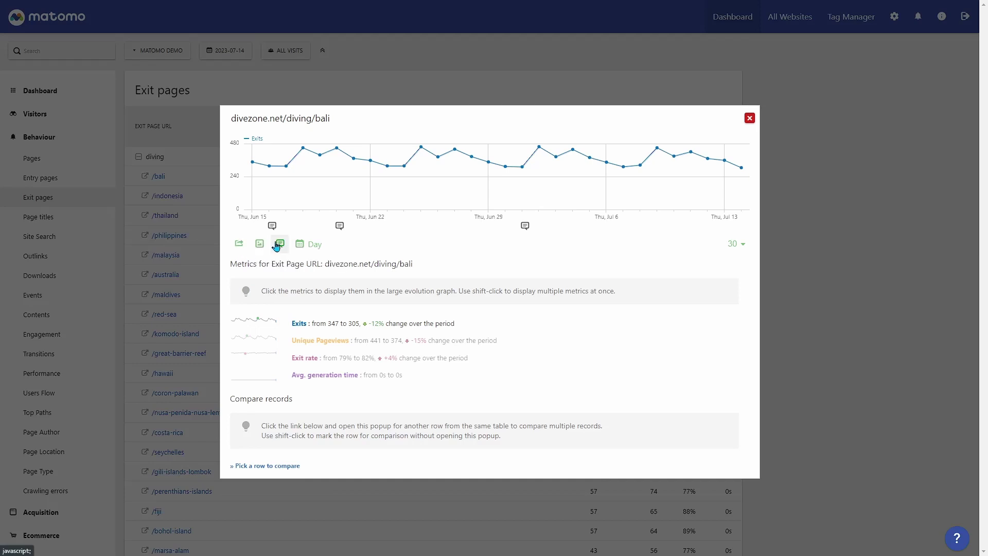
click(297, 245)
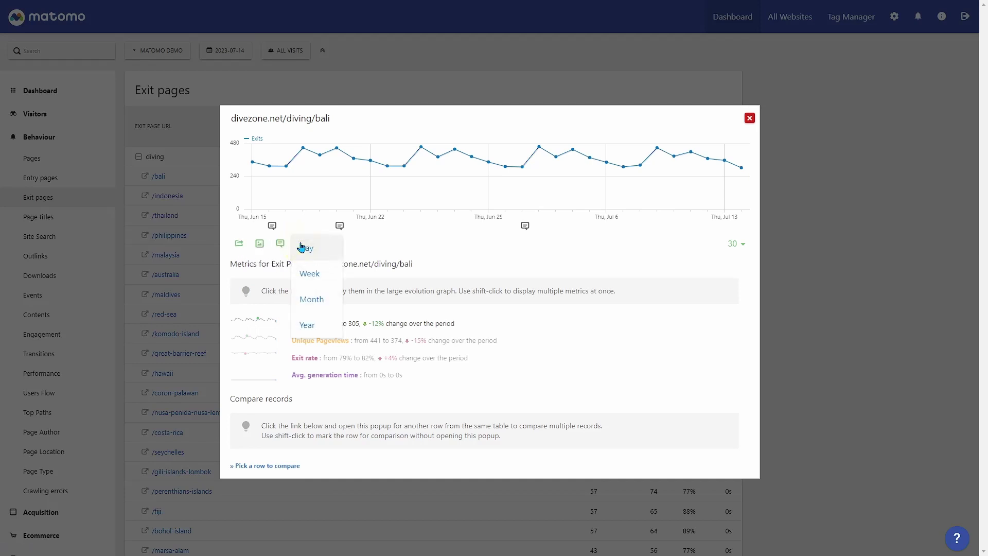
click(369, 242)
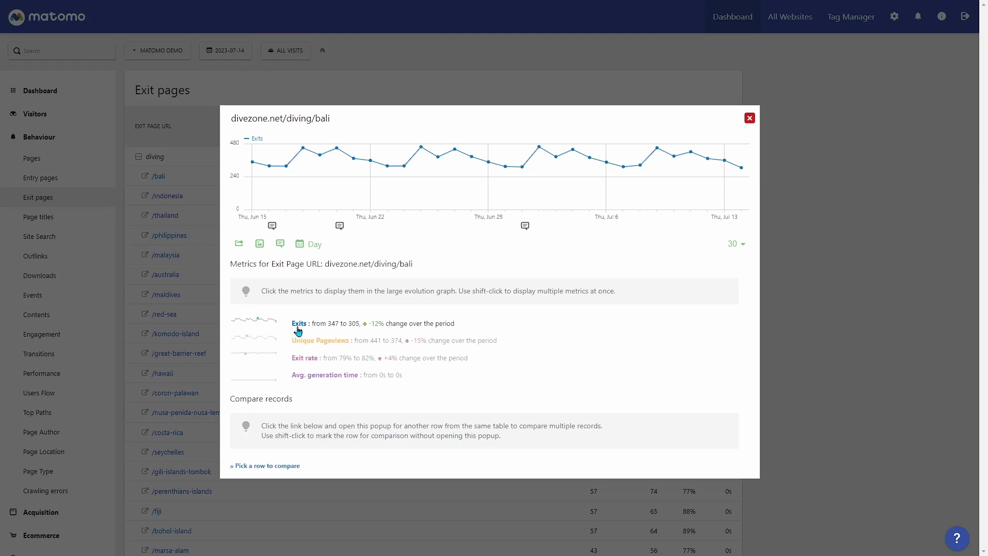
- Pick /indonesia as a second row to compare with /bali in the row evolution, and set the compared metric to Exit rate
click(301, 376)
click(270, 465)
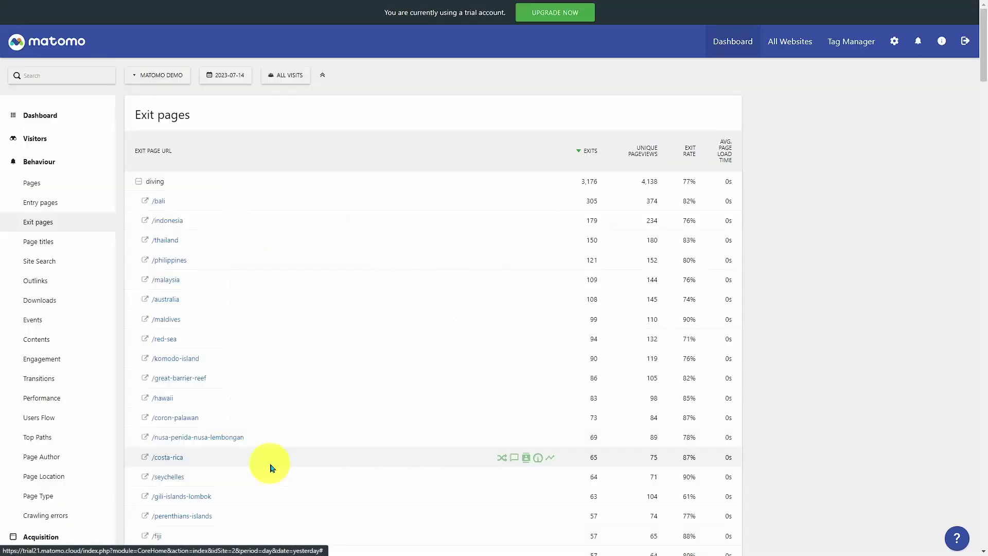
click(550, 220)
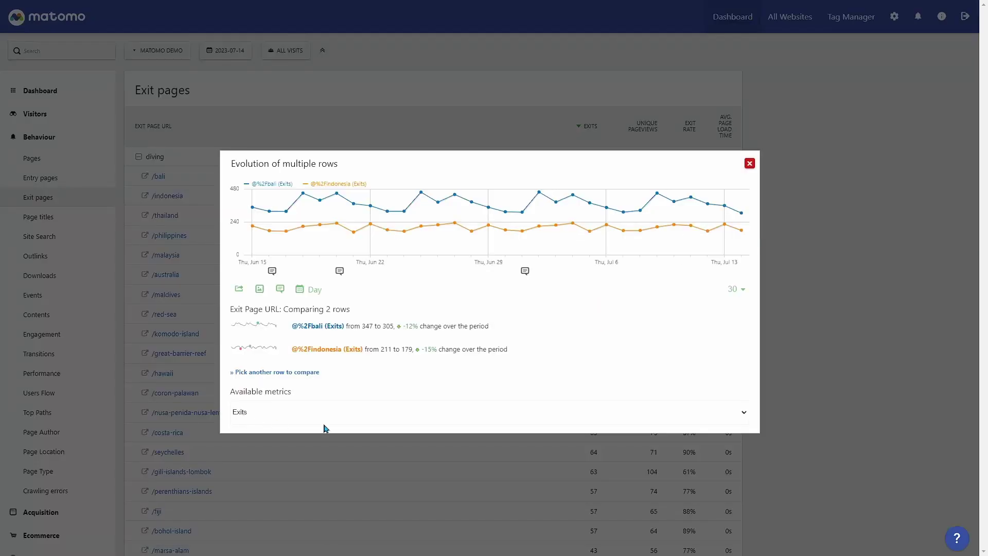
click(746, 413)
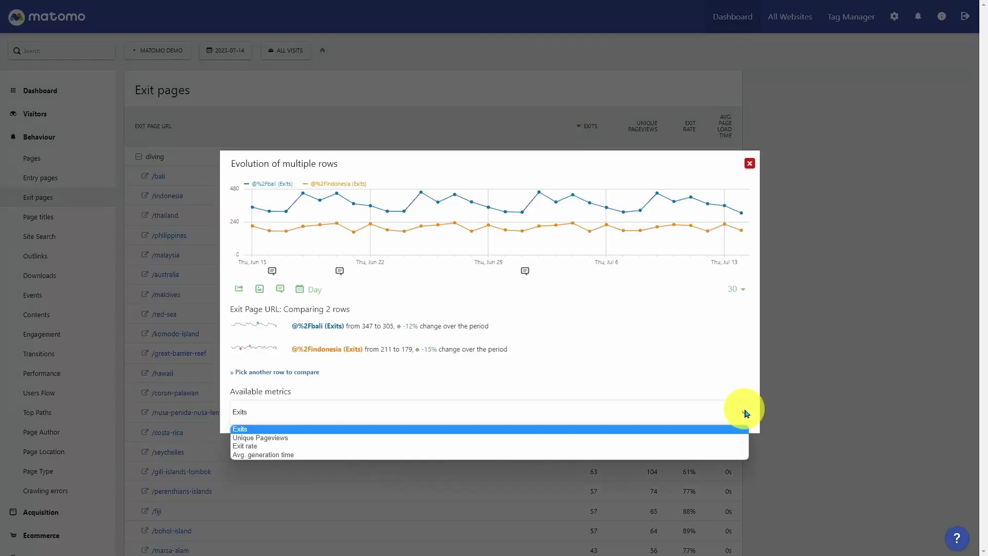
click(742, 446)
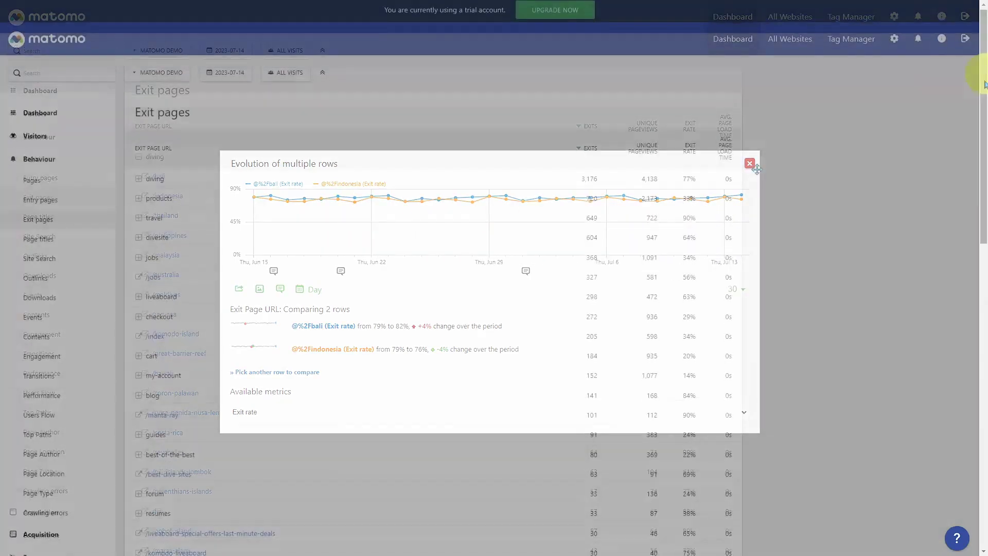
- Open the Exit pages report's search field, review its export options, and close the export dialog without exporting
drag(979, 66, 982, 410)
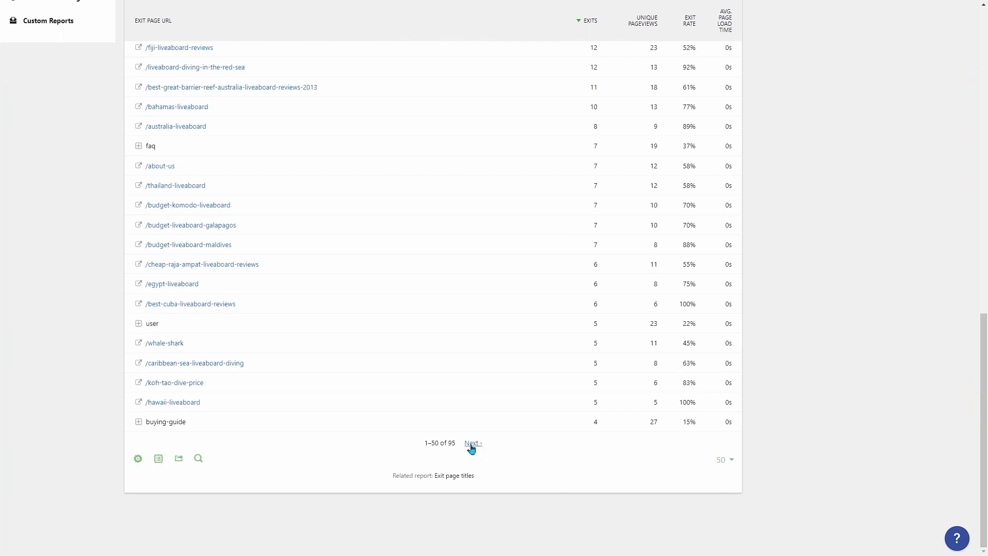
click(198, 459)
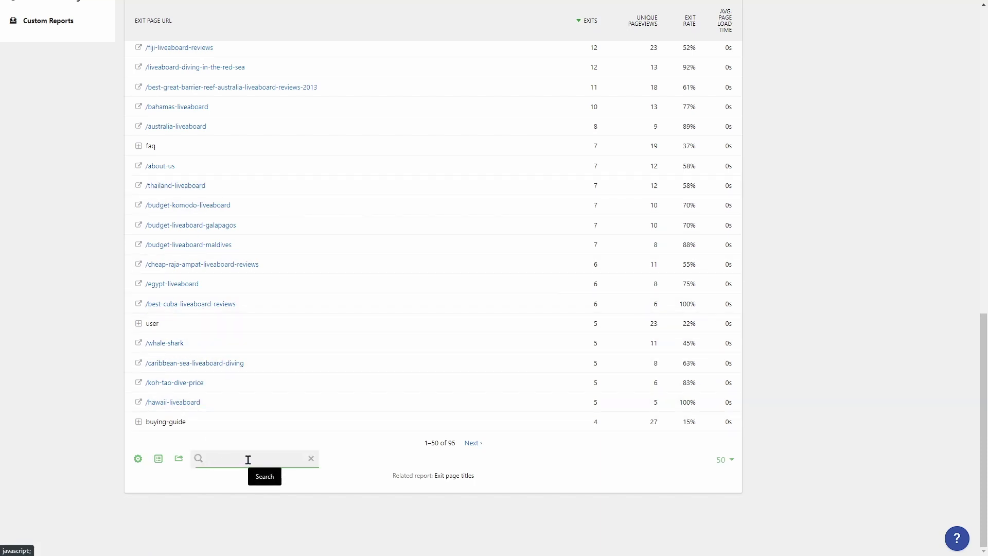
click(176, 463)
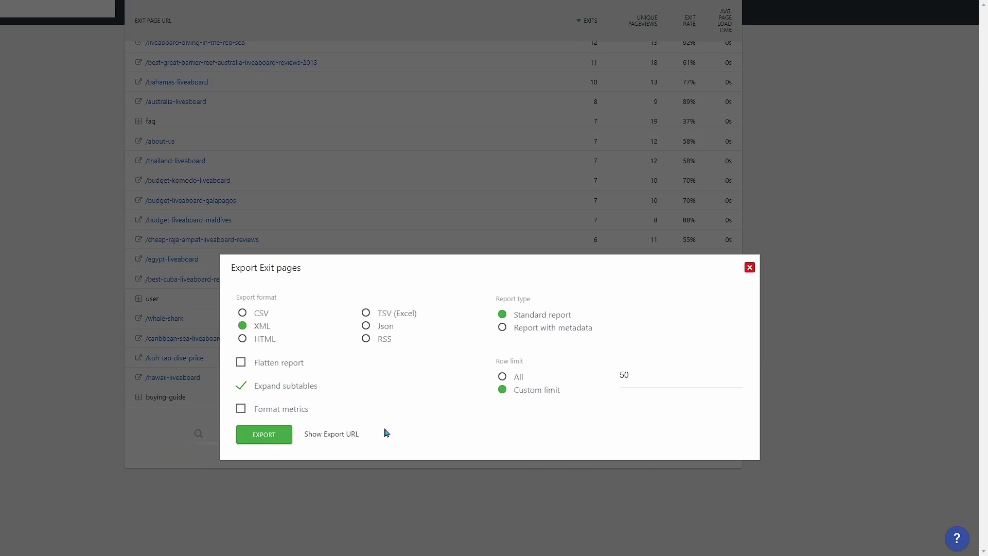
click(749, 268)
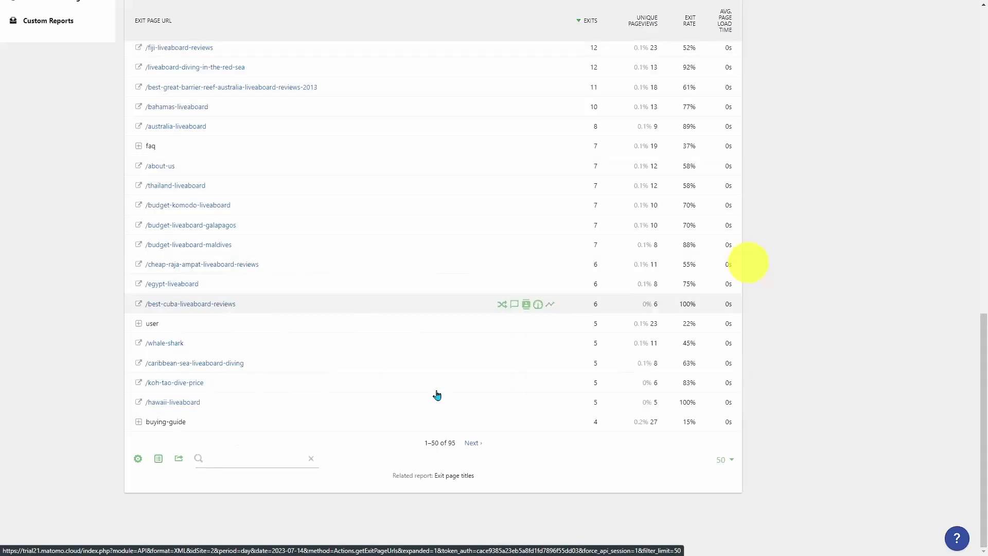
- Switch the report to the insights view, review the unique pageviews evolution, and check the growth comparison period options
mouse_move(158, 458)
click(178, 483)
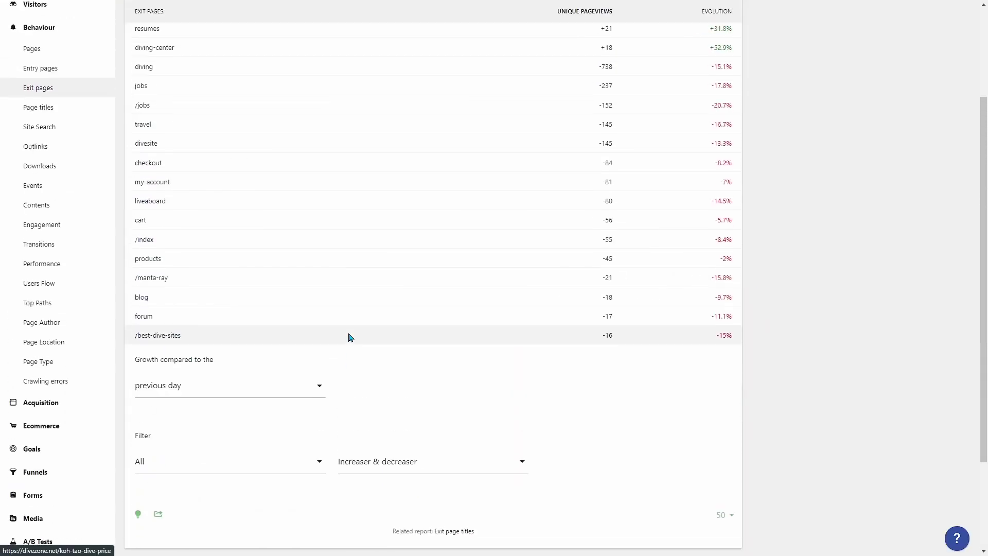
scroll(348, 335, up, 3)
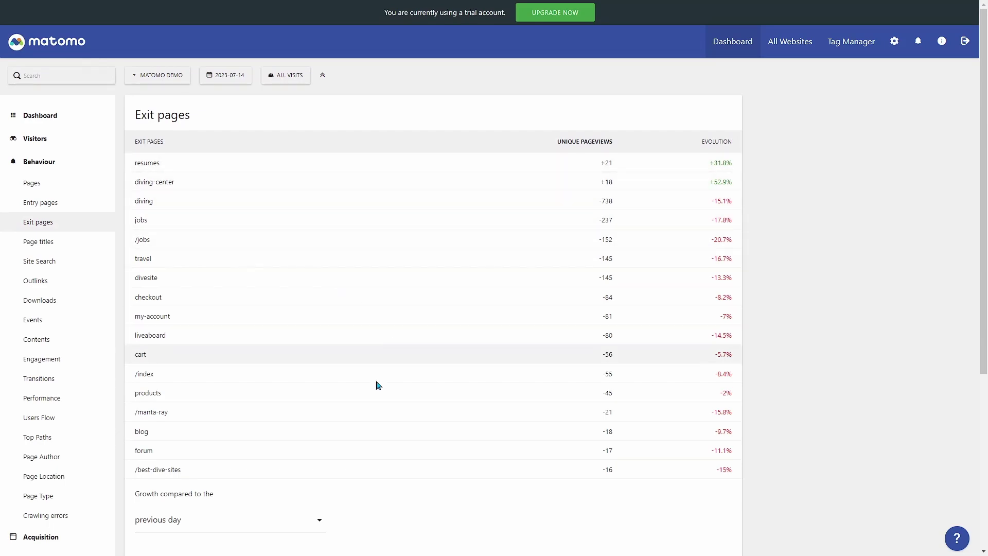
scroll(346, 432, down, 4)
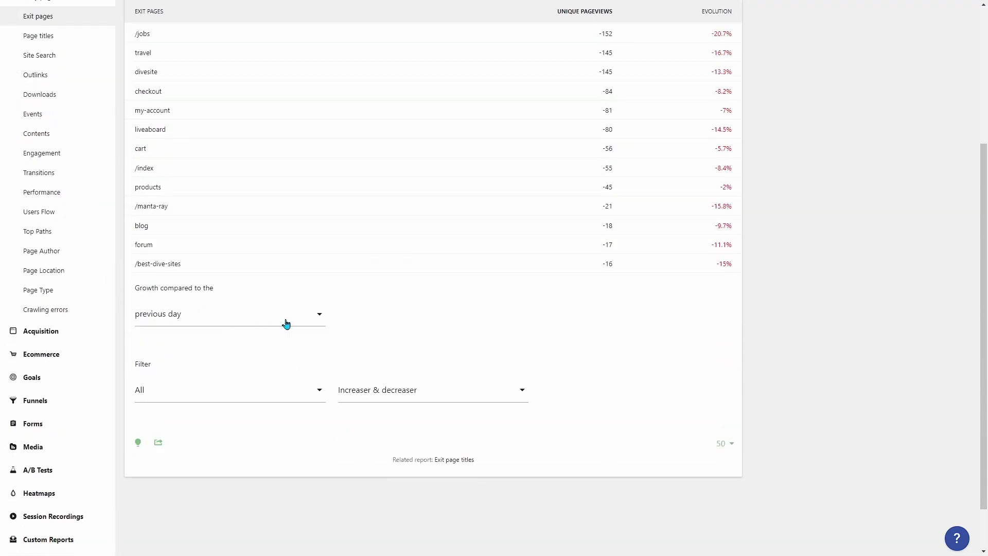
click(286, 323)
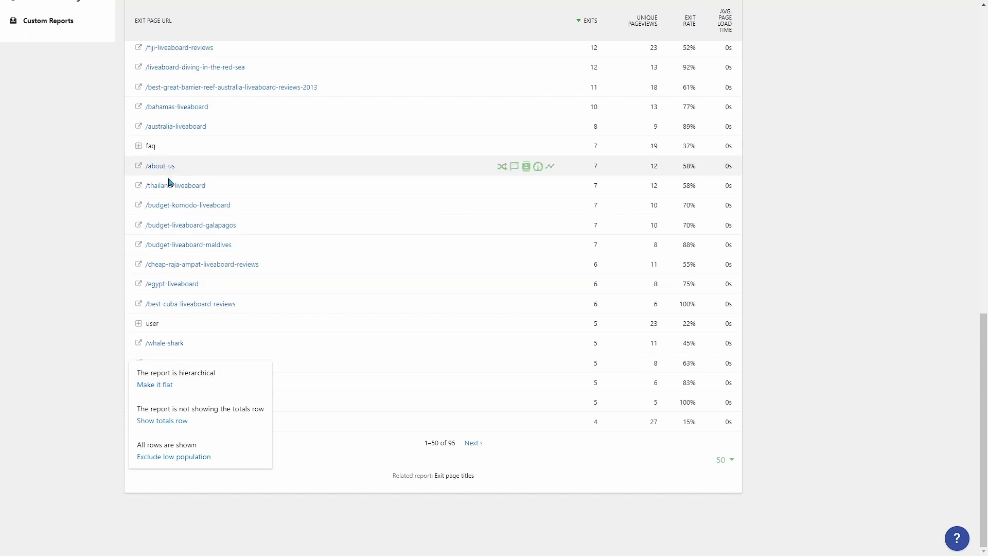
- Expand the faq and jobs folders in the hierarchical Exit pages table to view their subpages
click(139, 147)
scroll(197, 183, up, 5)
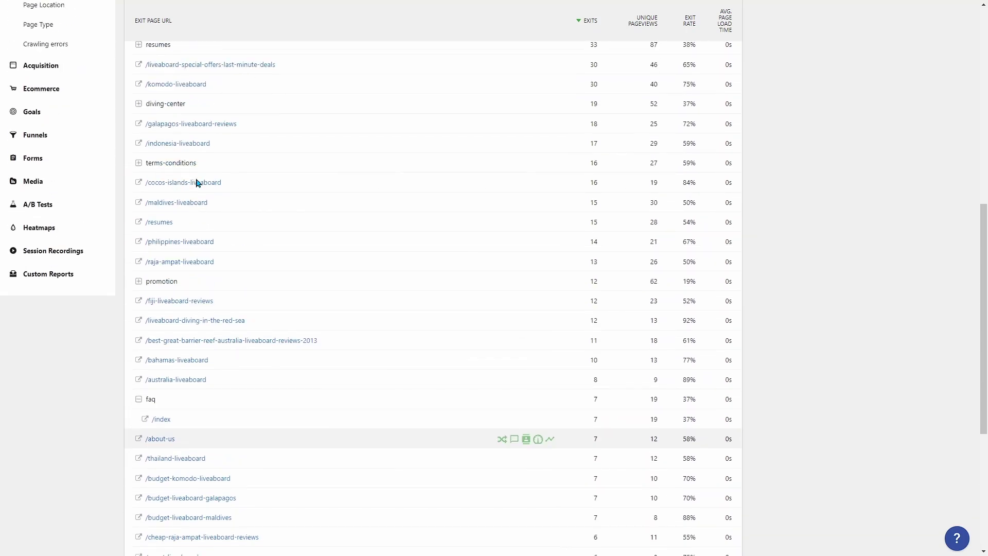
scroll(197, 183, up, 5)
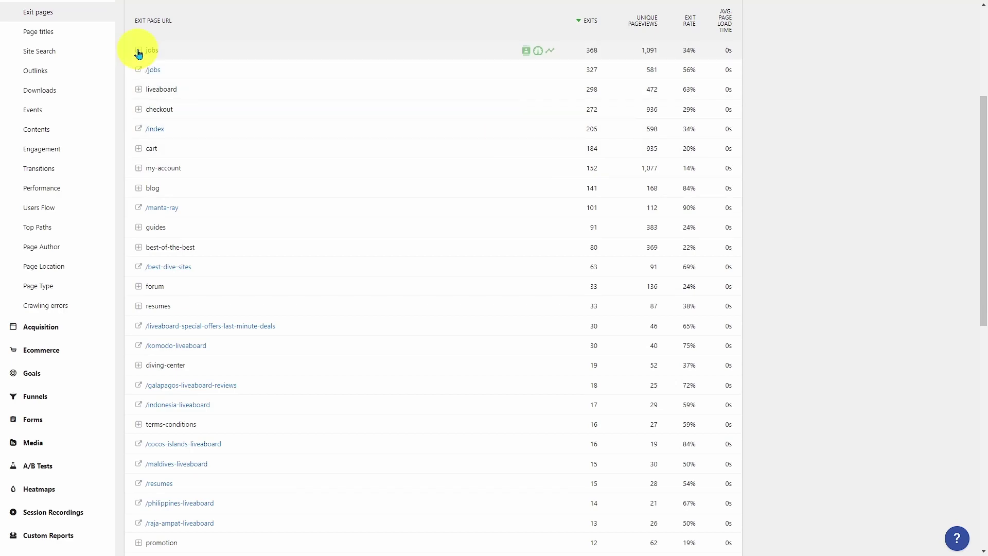
click(139, 51)
scroll(256, 249, down, 9)
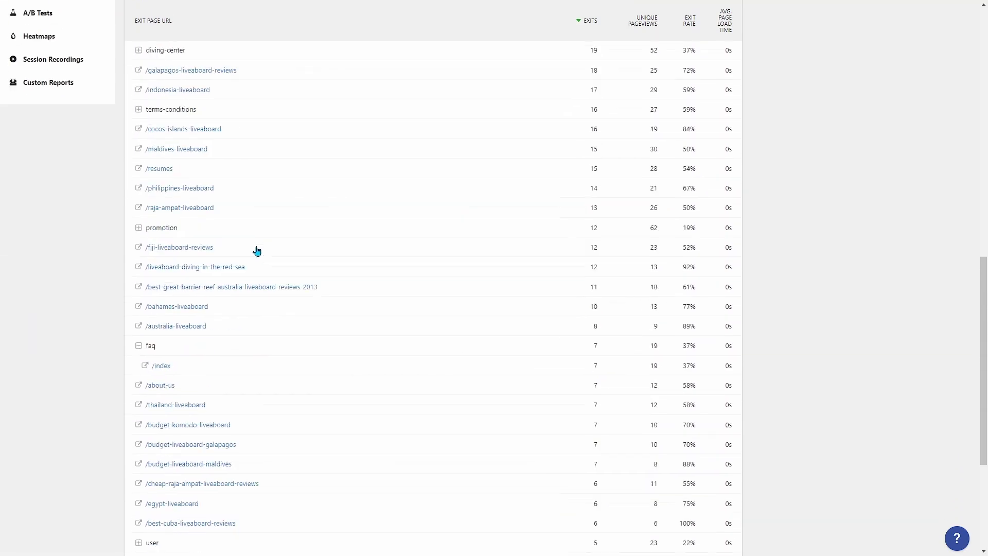
scroll(257, 250, down, 4)
- Make the Exit pages report flat and look through the full page paths
click(138, 458)
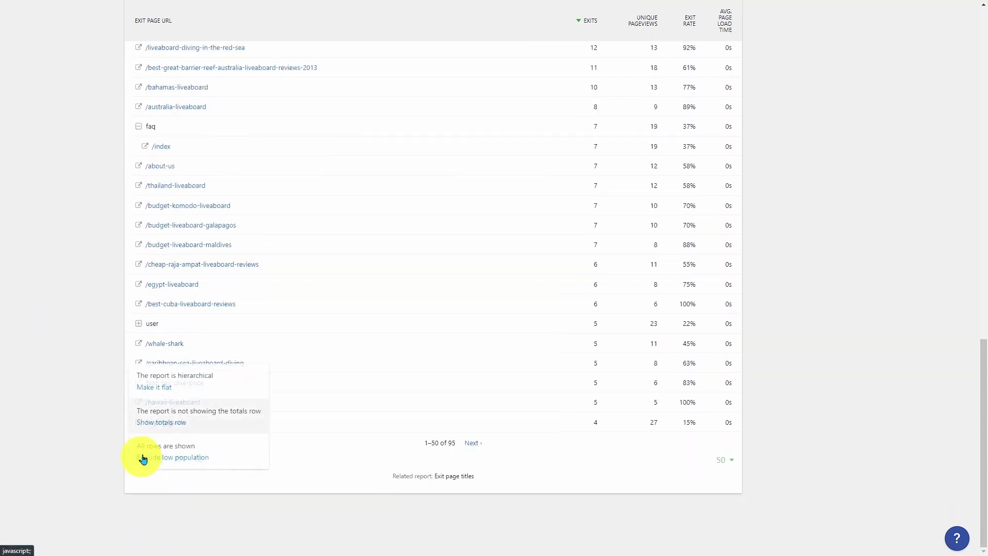
click(174, 386)
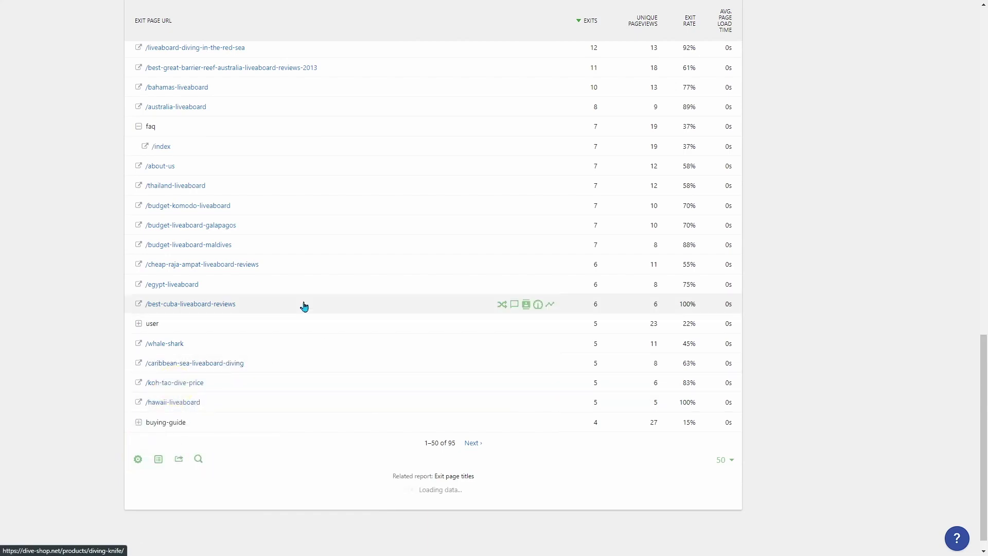
scroll(271, 310, up, 2)
scroll(272, 309, down, 12)
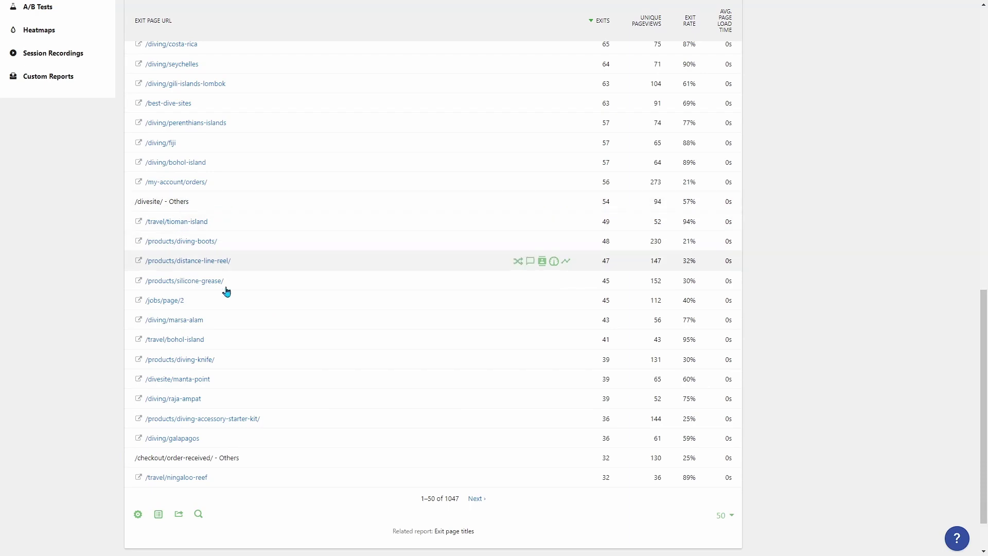
scroll(221, 319, down, 1)
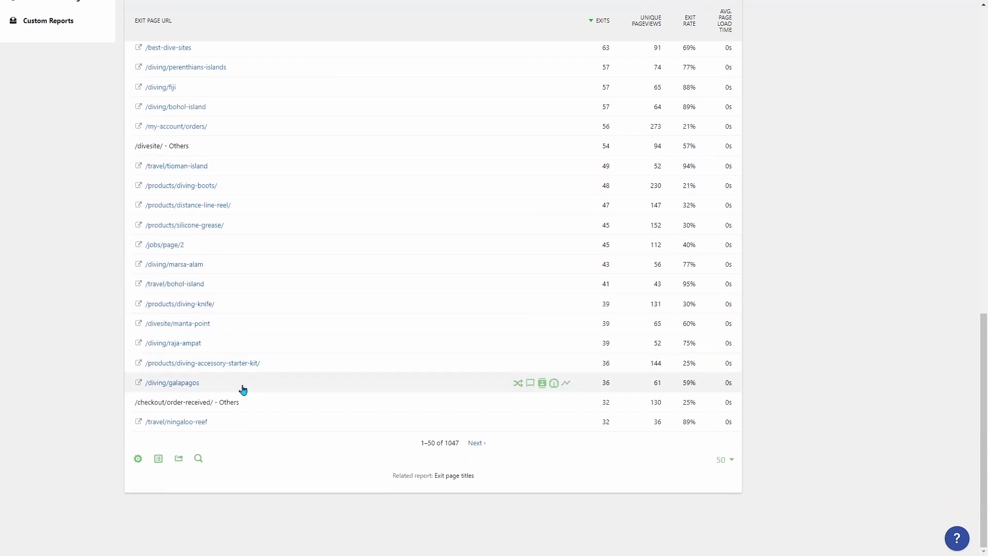
- Return the Exit pages report to its hierarchical layout, show the totals row, and check the low population option
click(138, 459)
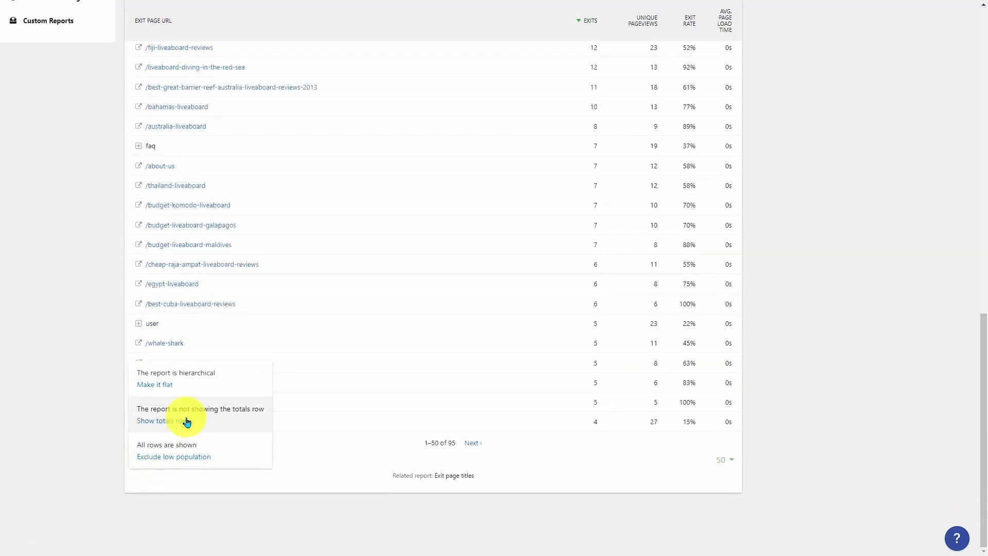
click(187, 421)
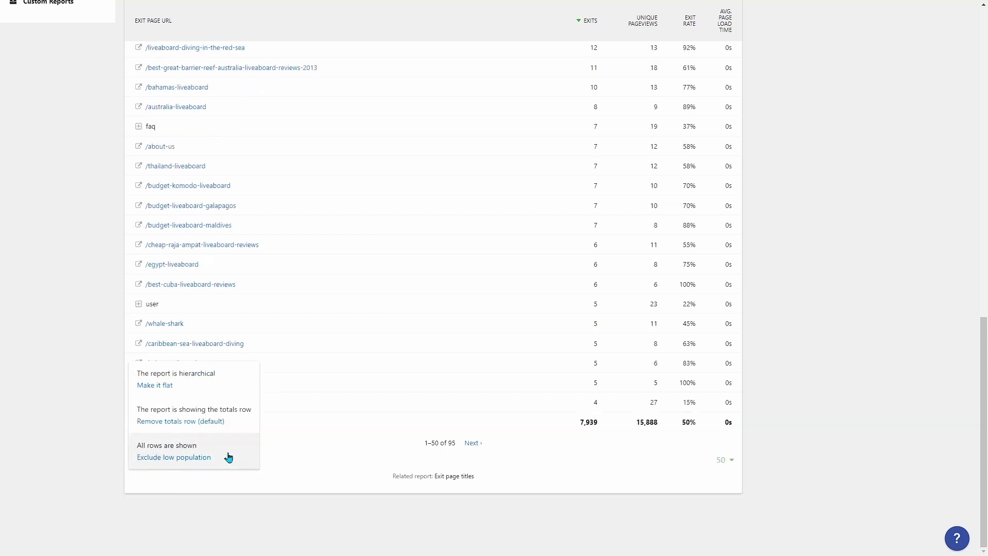
click(110, 393)
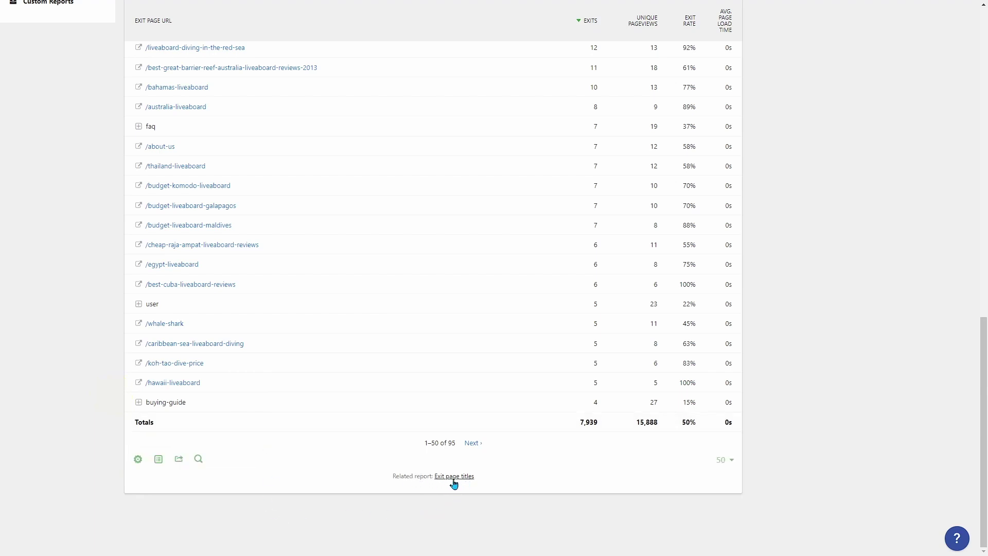
- Open the related Exit page titles report and look through the listed titles
scroll(221, 308, up, 20)
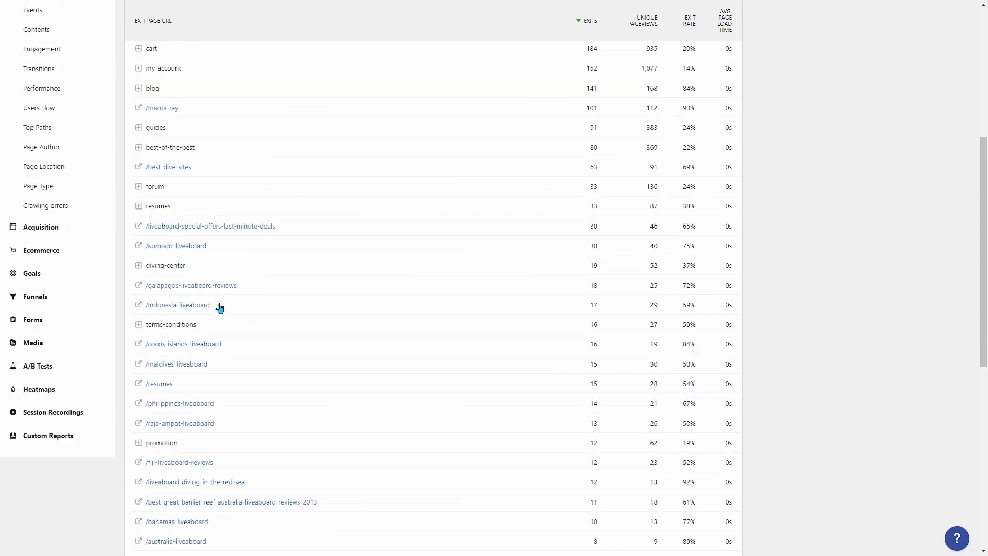
scroll(220, 307, down, 20)
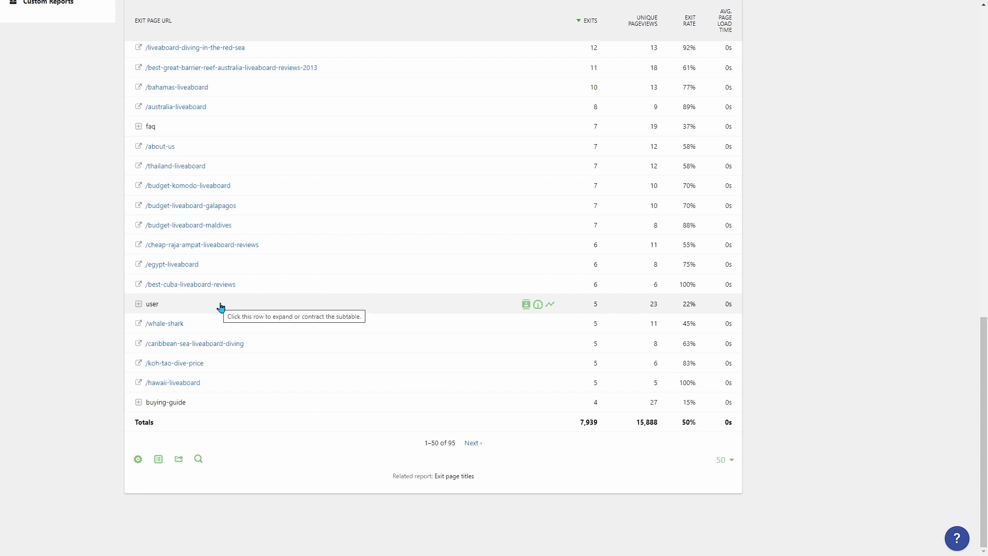
click(454, 479)
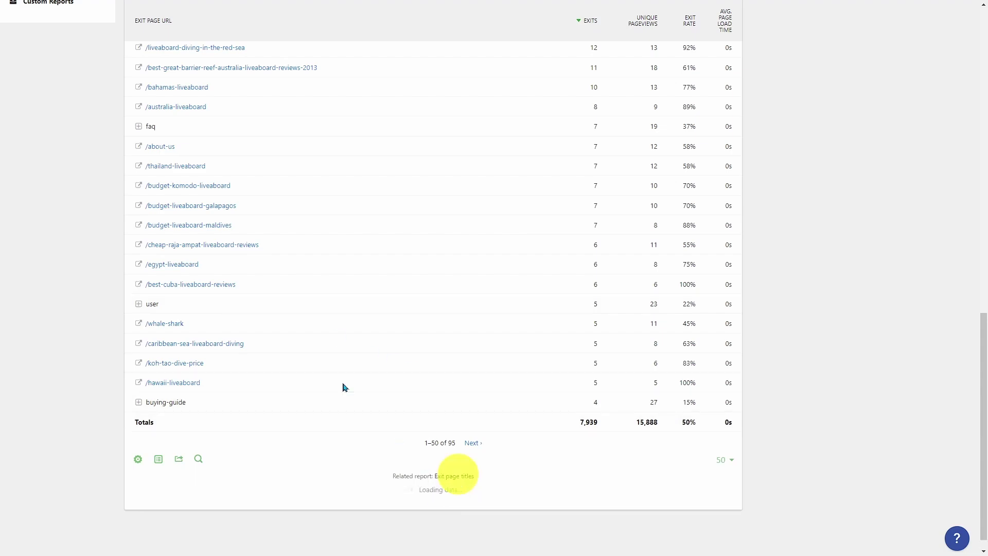
scroll(308, 341, up, 8)
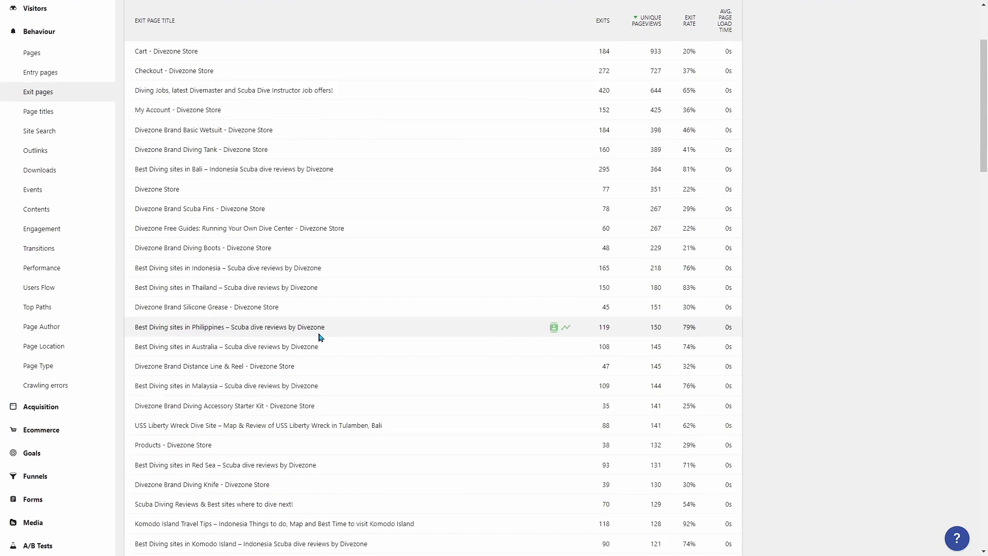
scroll(322, 324, up, 3)
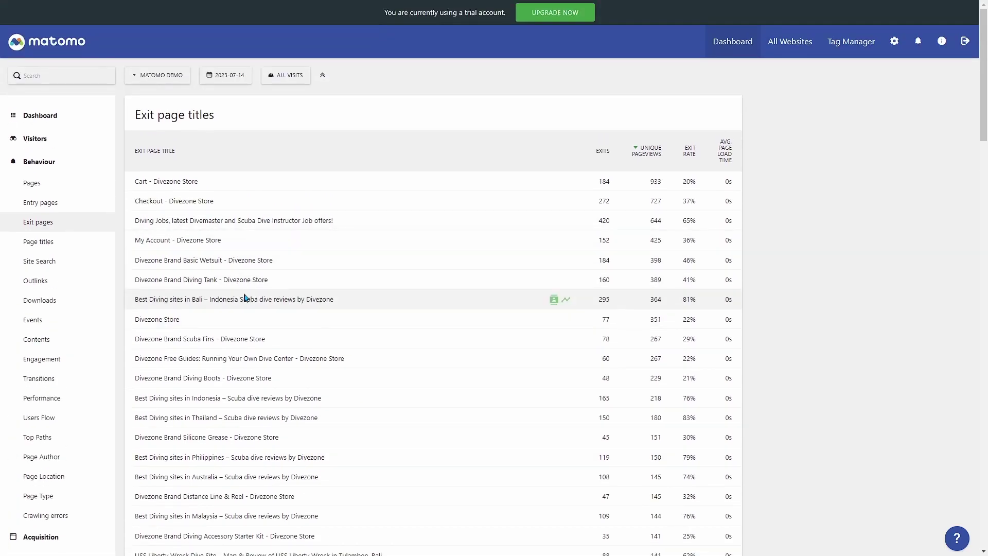
scroll(244, 296, down, 9)
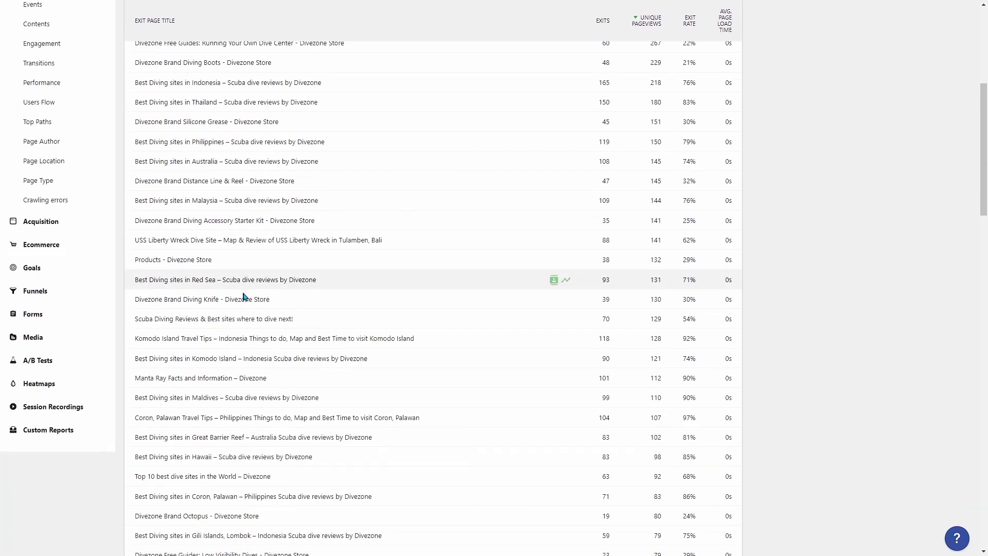